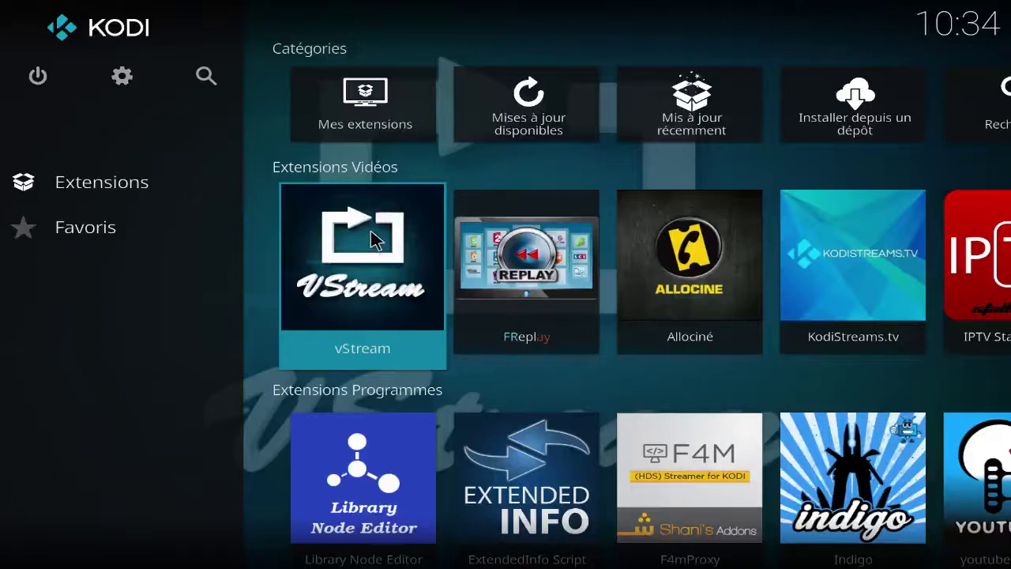
Switch to the browser and download repository.xAmAx-0.1.0.zip from the Zippyshare page, checking the download list
key(backslash)
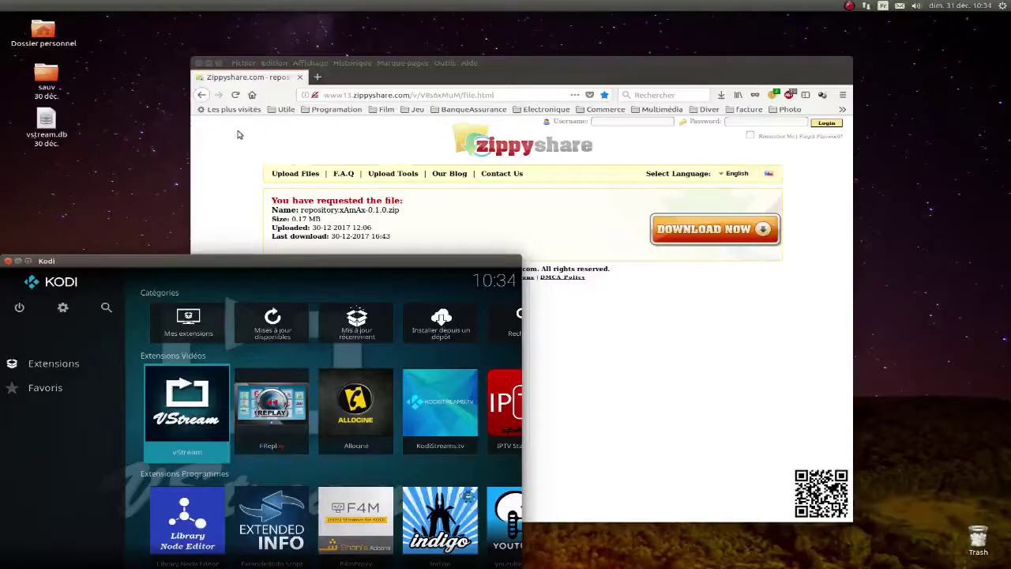
click(567, 64)
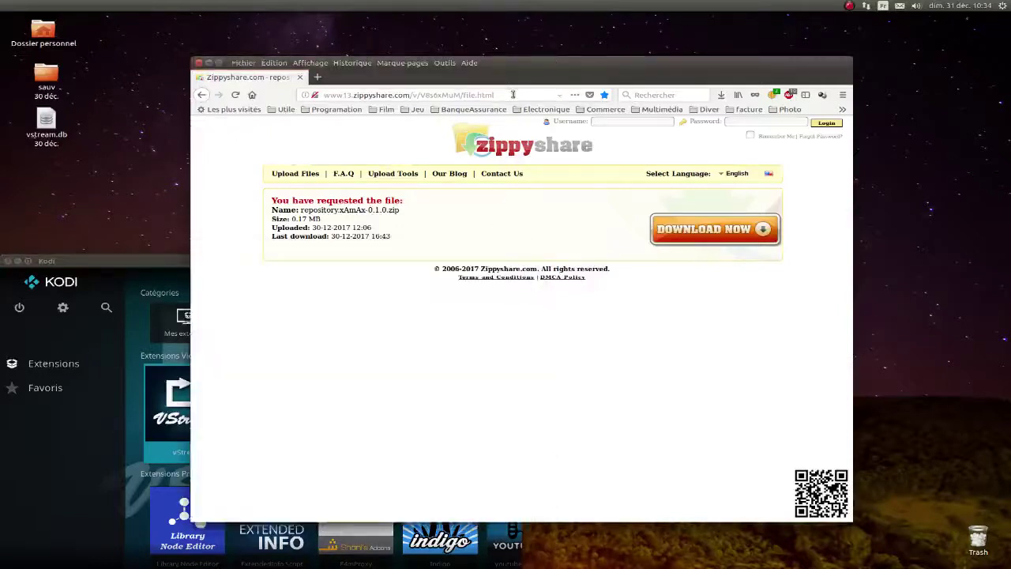
drag(502, 95, 313, 94)
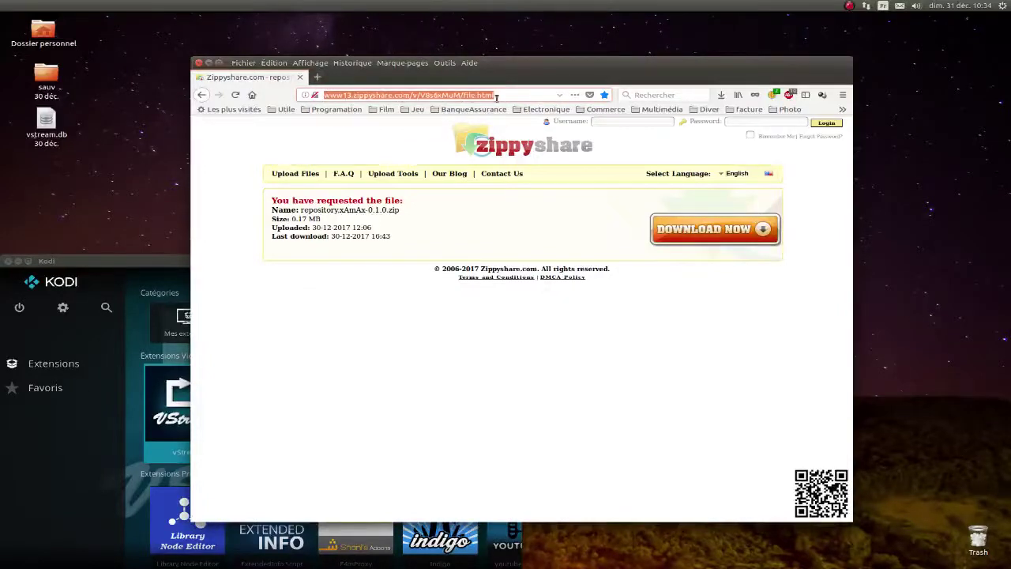
drag(300, 212, 412, 214)
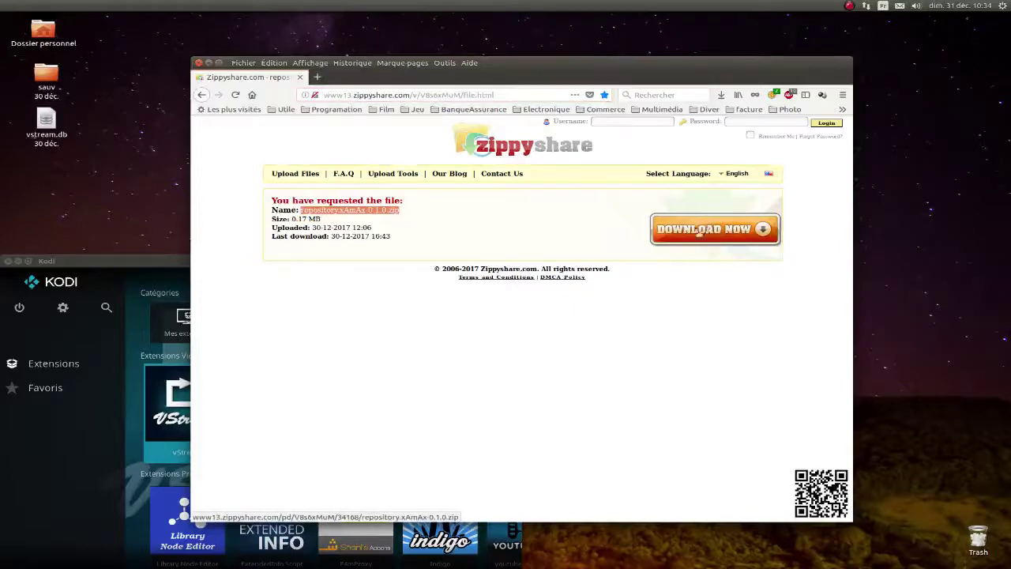
click(698, 229)
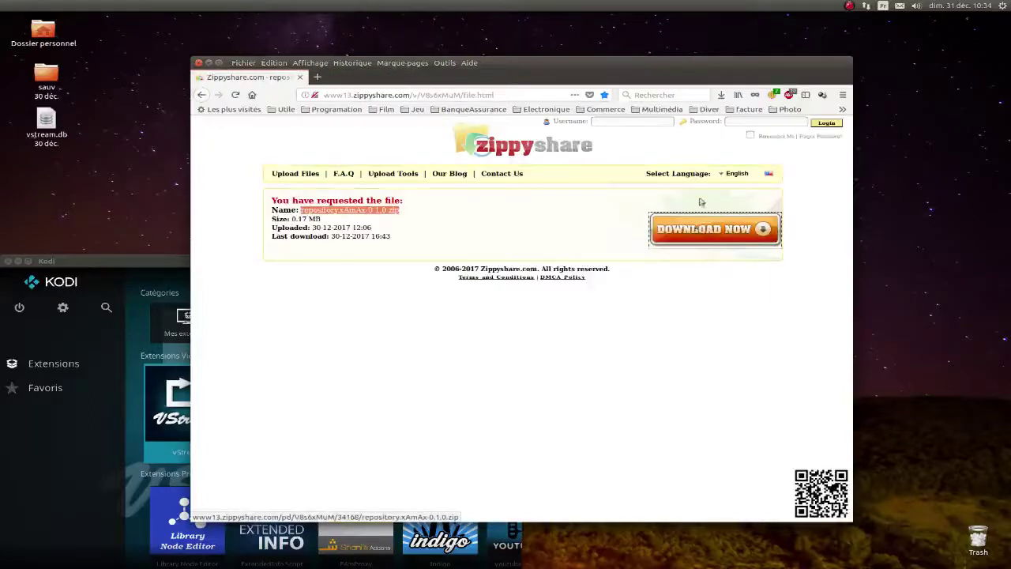
click(722, 95)
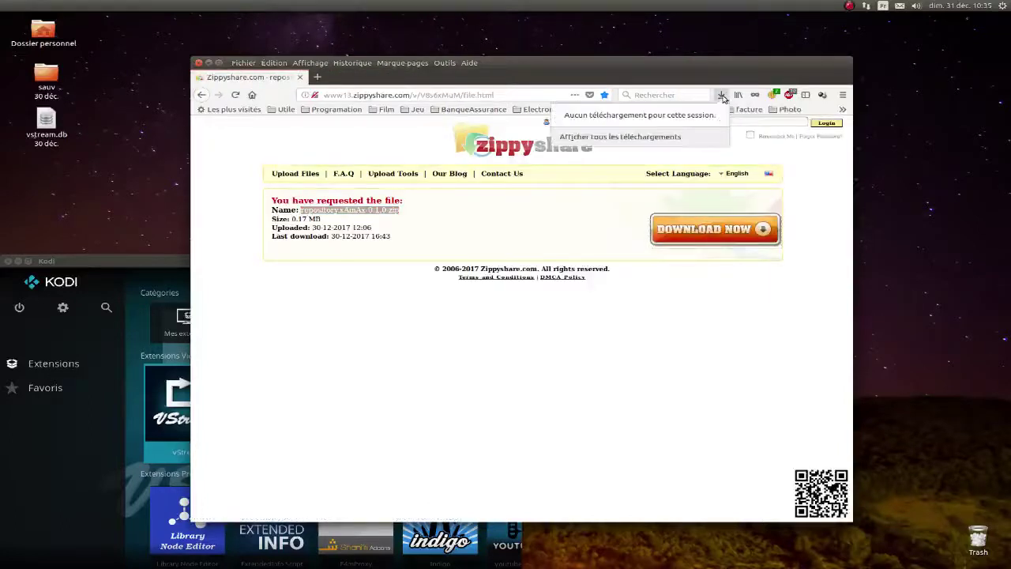
click(715, 72)
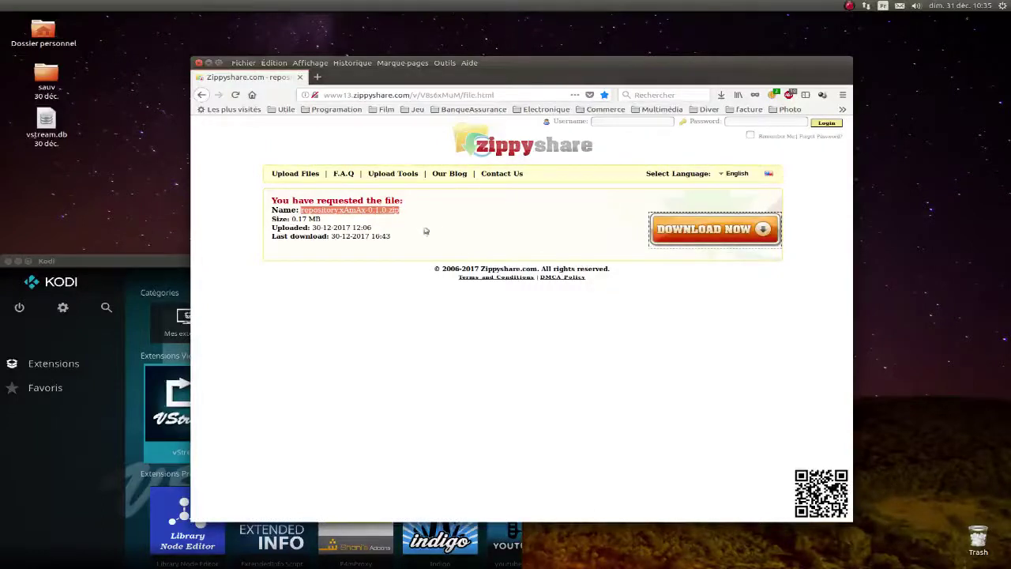
Switch back to Kodi, maximize its window and open the file manager
click(152, 263)
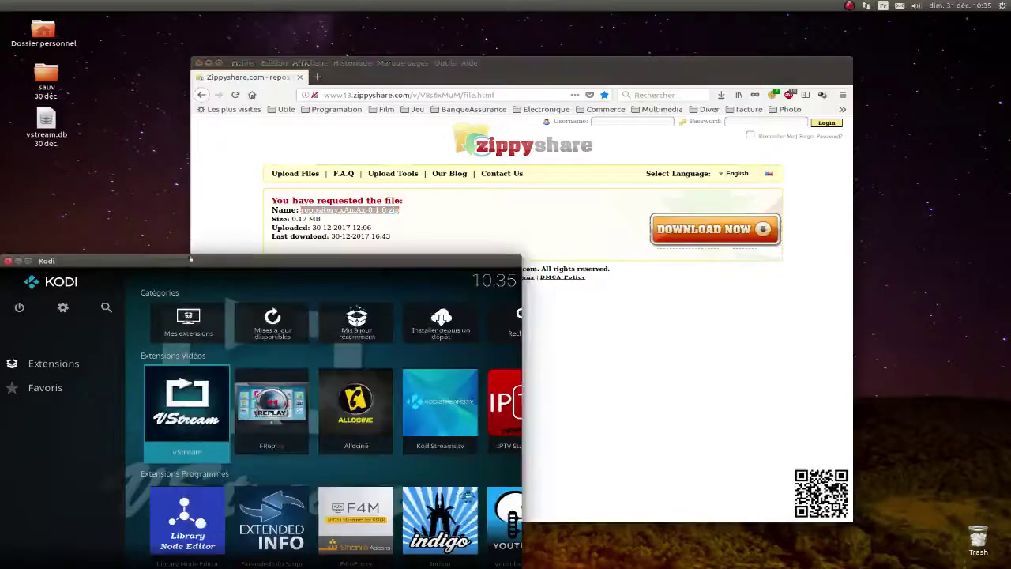
double_click(216, 263)
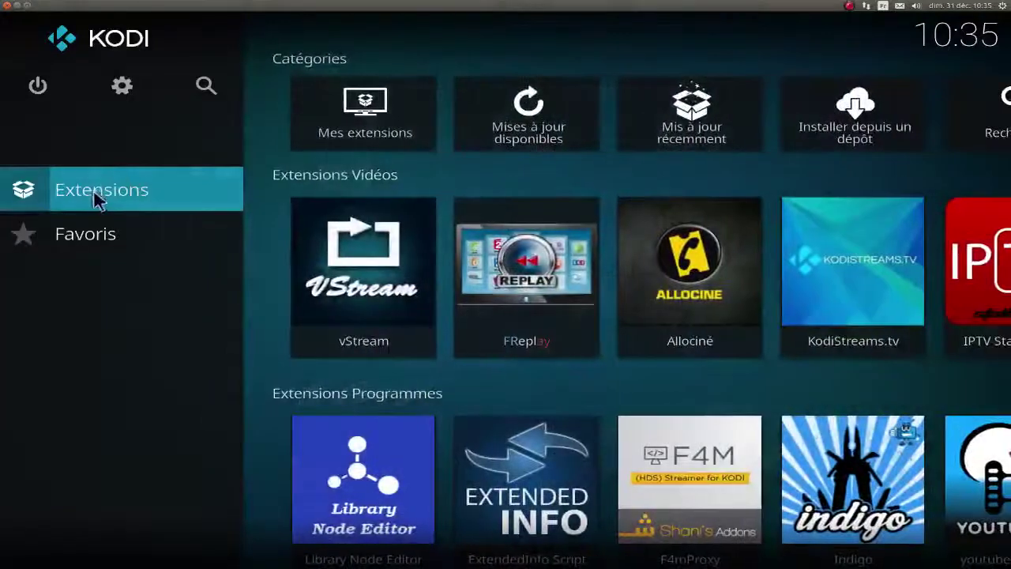
click(123, 89)
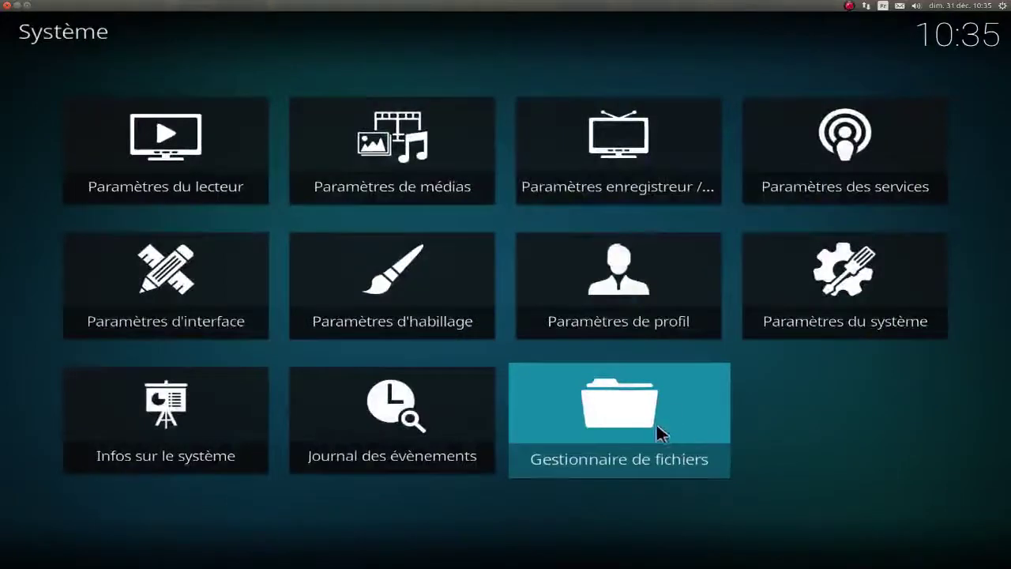
click(610, 399)
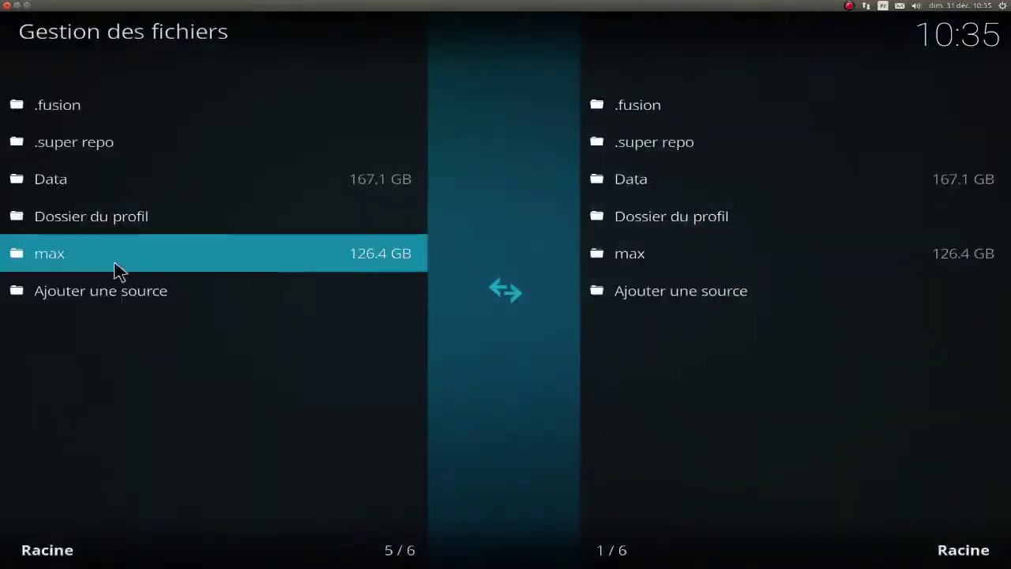
Start a new file source and set its path to the Téléchargements folder inside the personal folder
click(113, 298)
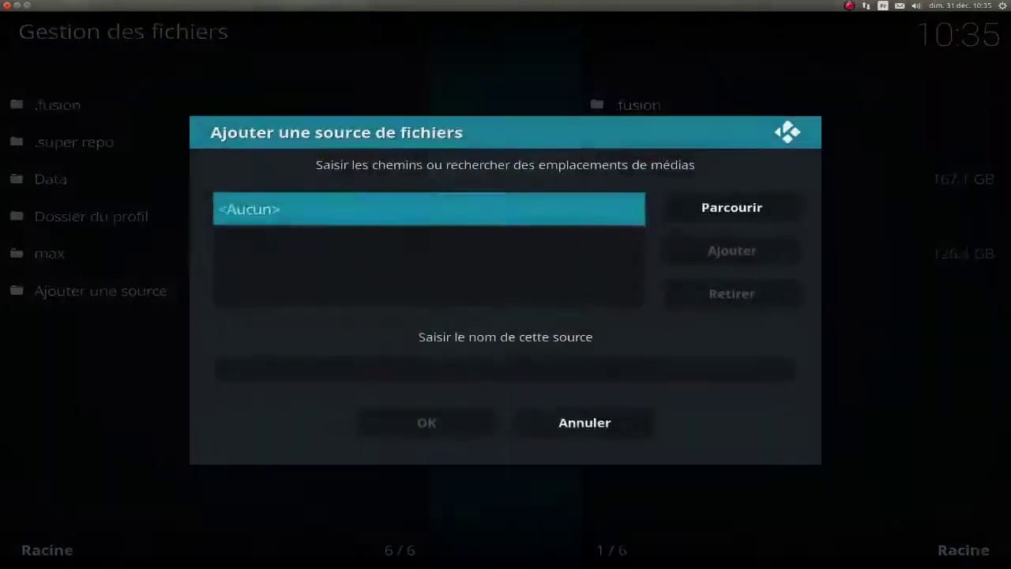
click(738, 210)
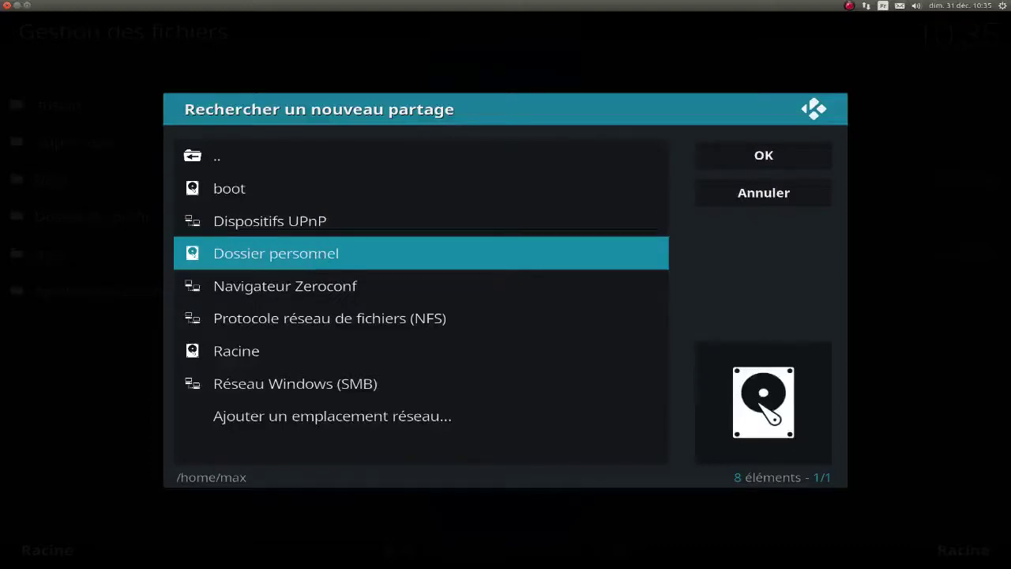
click(336, 257)
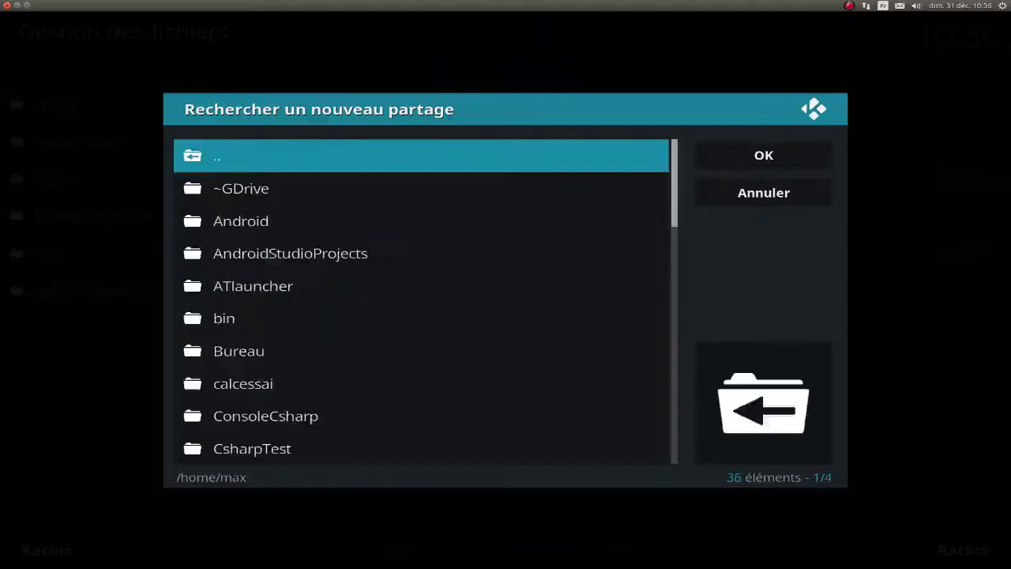
scroll(335, 284, down, 20)
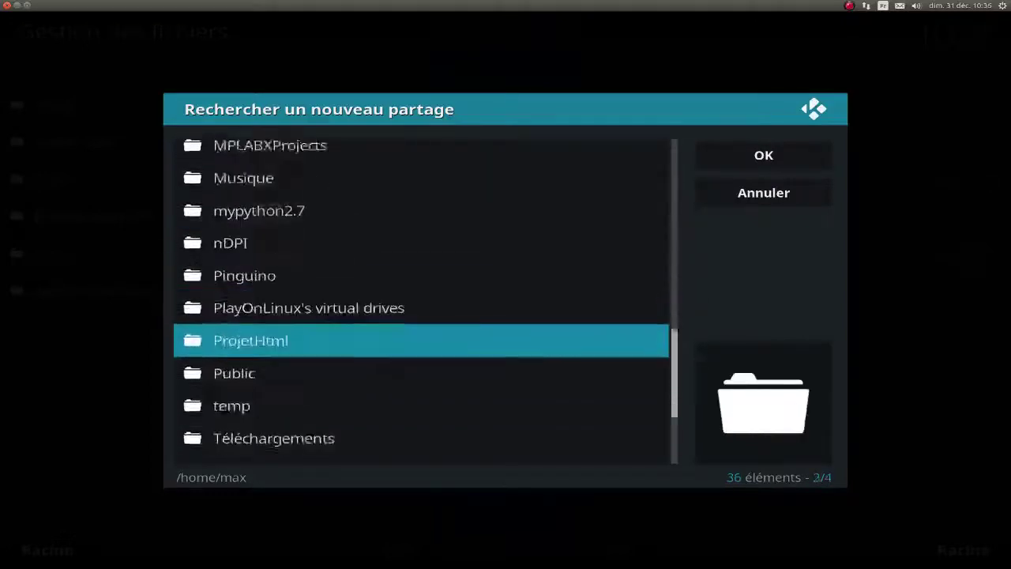
scroll(334, 284, down, 6)
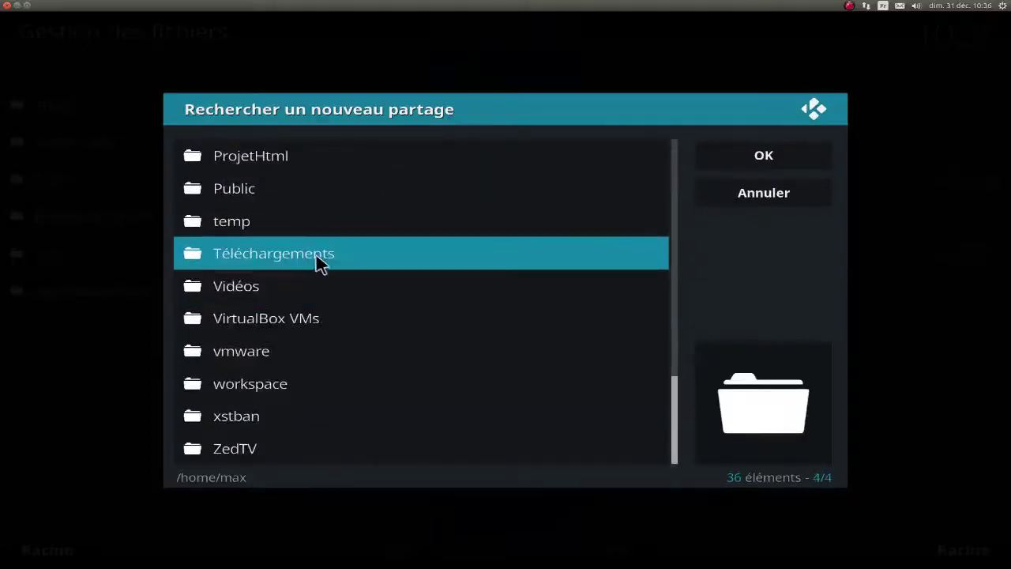
click(320, 261)
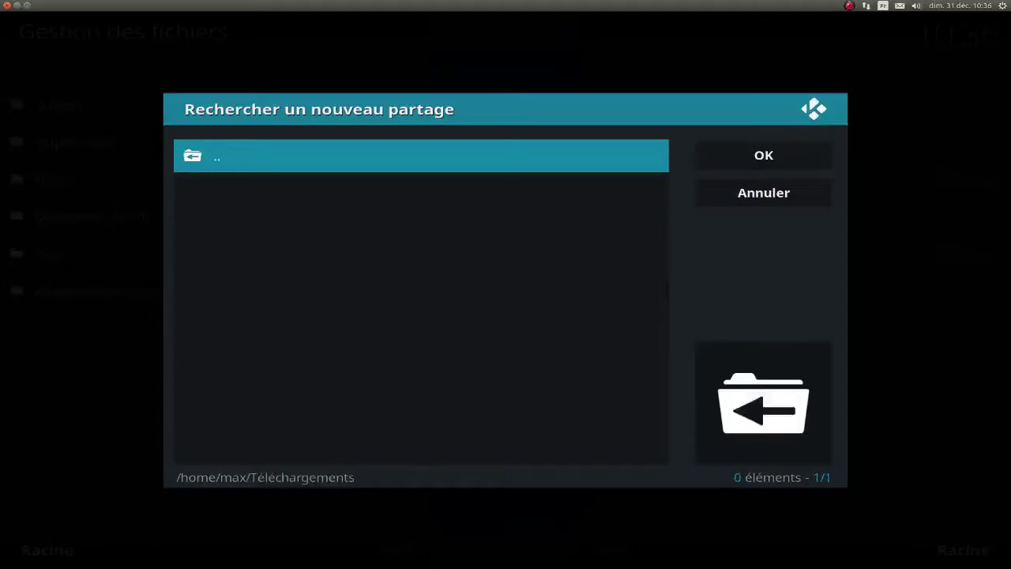
click(763, 156)
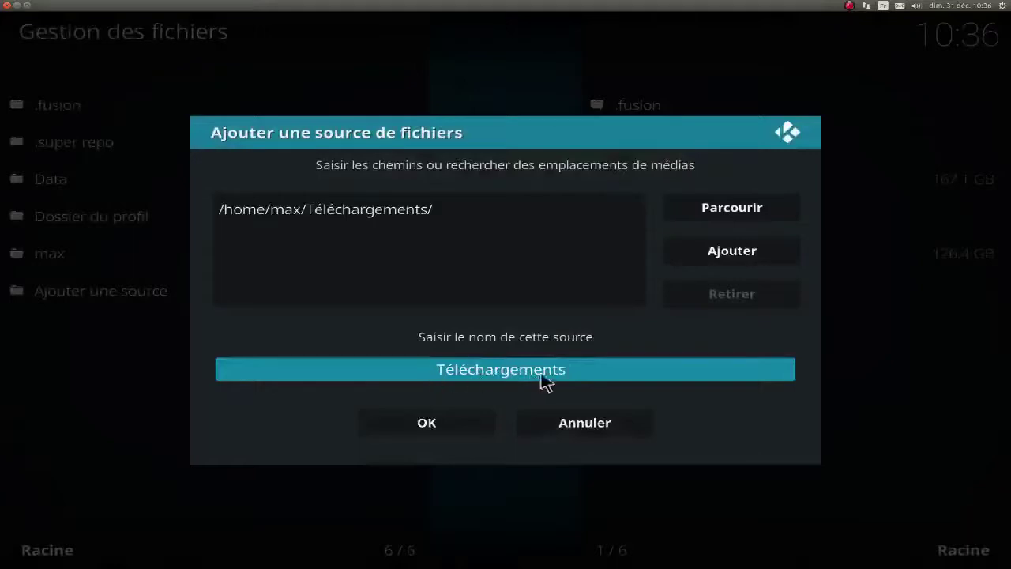
Name the source .Téléchargements, save it and return to the home screen
key(Left)
key(Left)
key(Left)
key(Left)
key(Left)
key(Left)
key(Left)
key(Left)
key(Left)
key(Left)
key(Left)
key(Left)
key(Left)
key(Left)
key(Left)
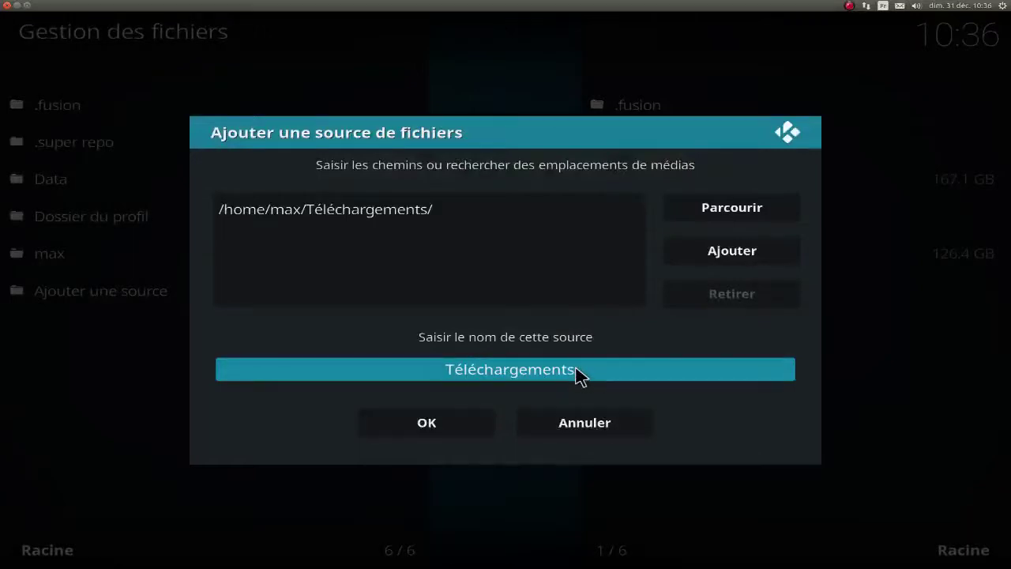
text(.)
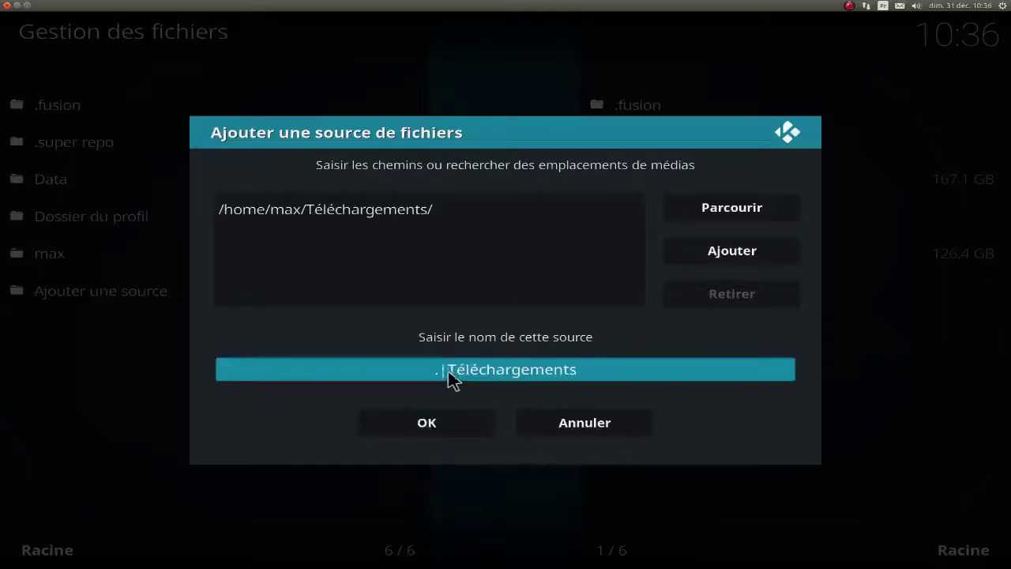
click(447, 424)
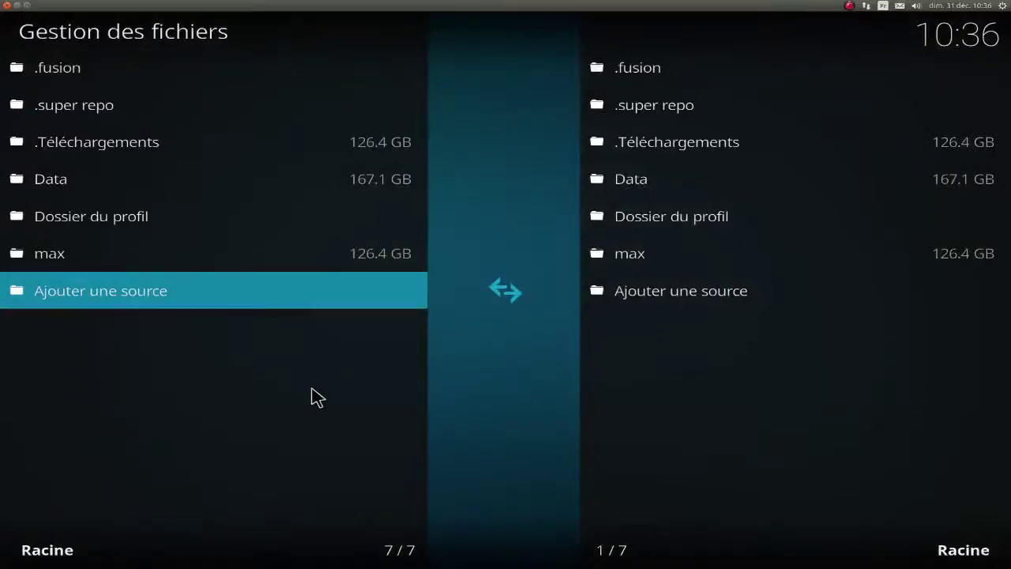
key(Escape)
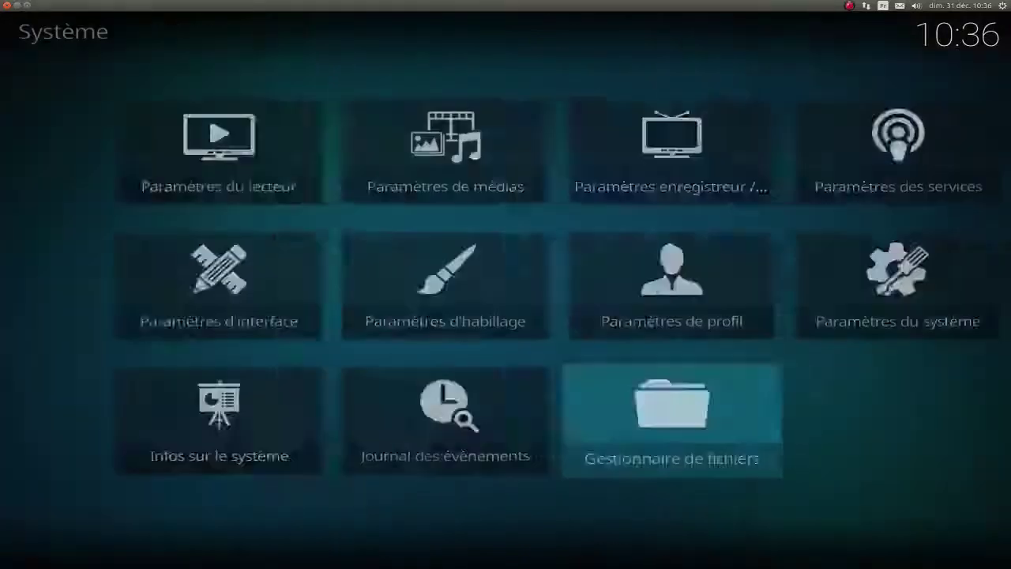
key(Escape)
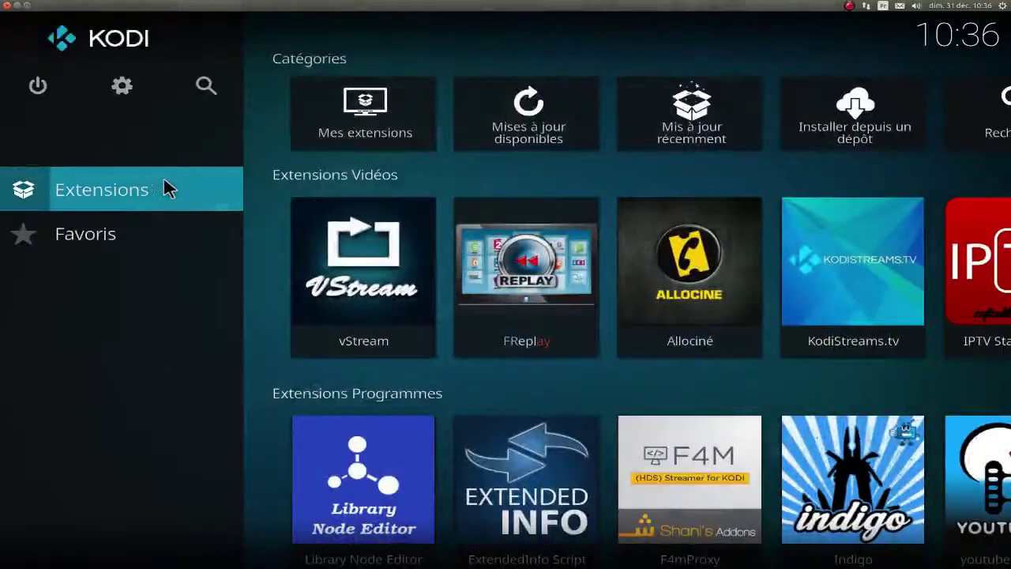
Install the add-on repository from the zip file repository.xAmAx-0.1.0.zip in the .Téléchargements source
click(124, 201)
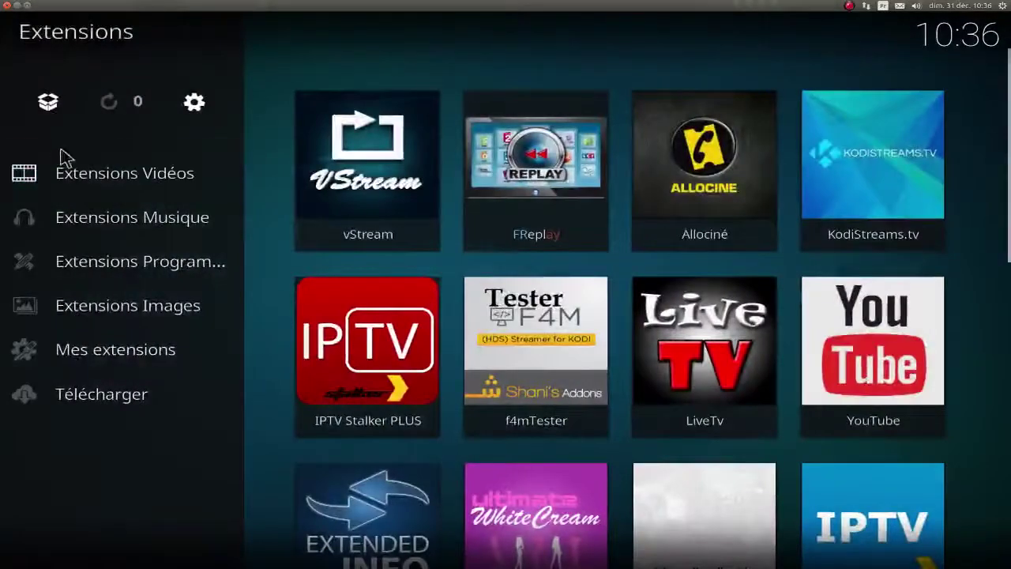
click(49, 103)
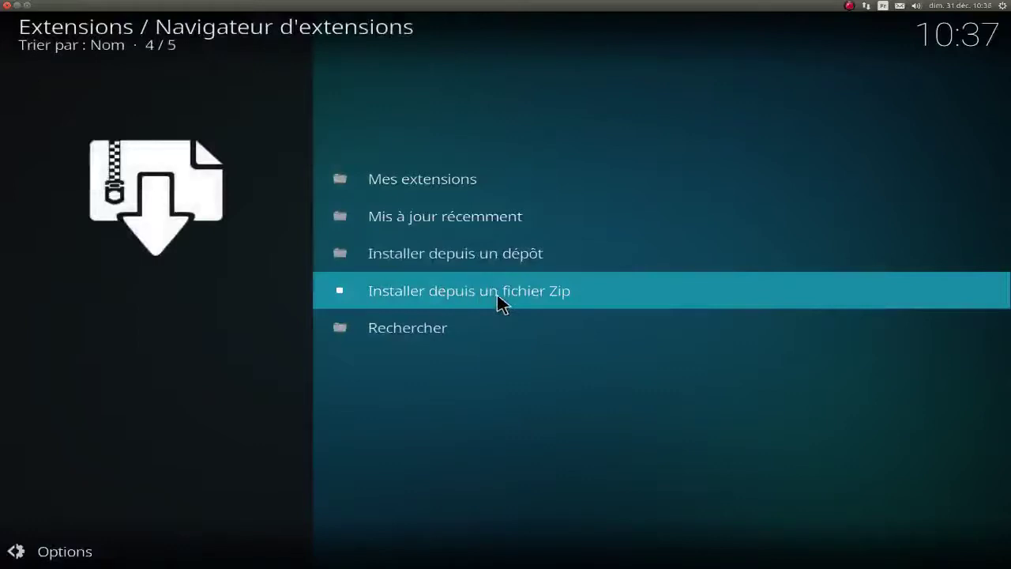
click(503, 304)
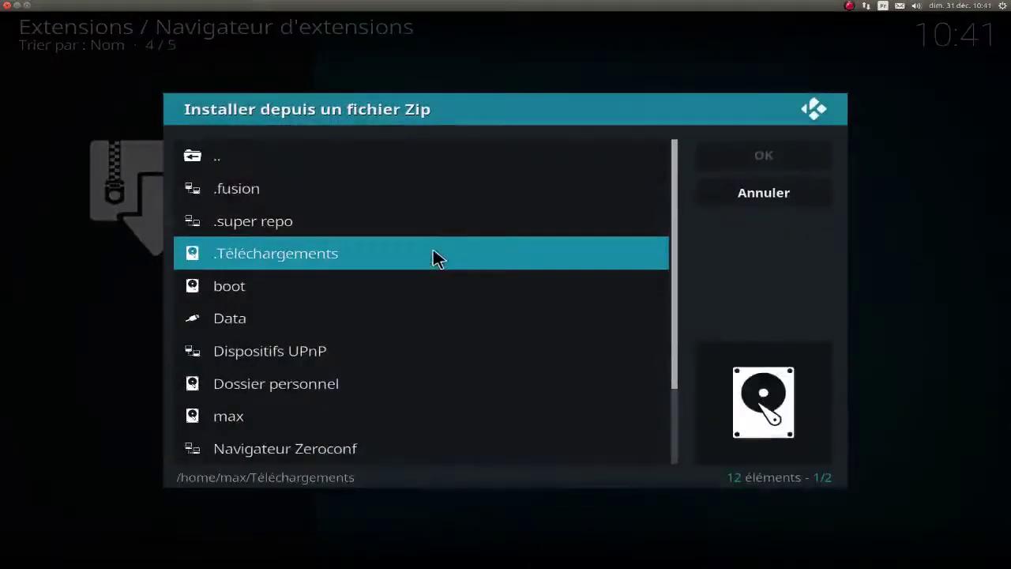
click(437, 259)
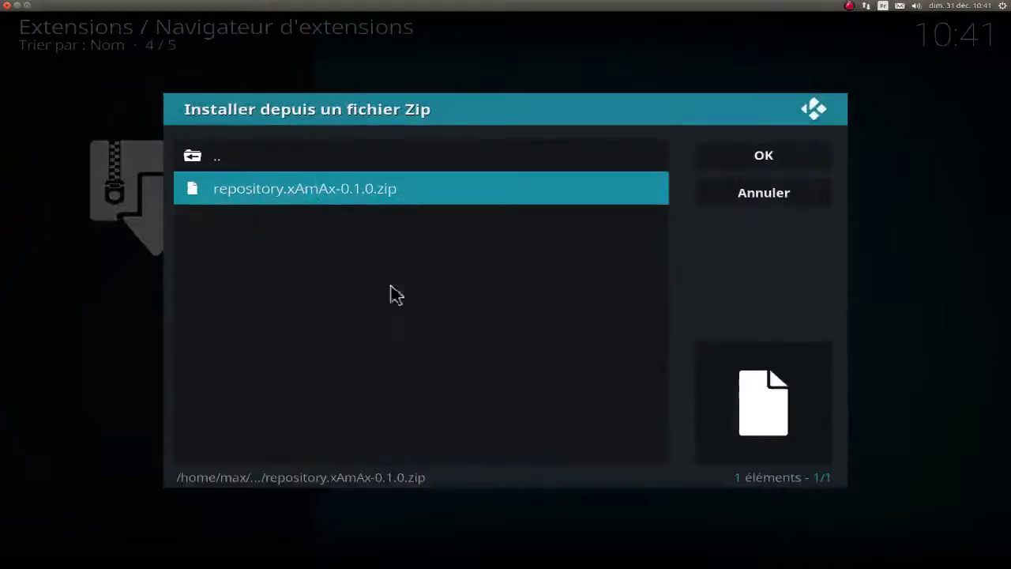
click(364, 190)
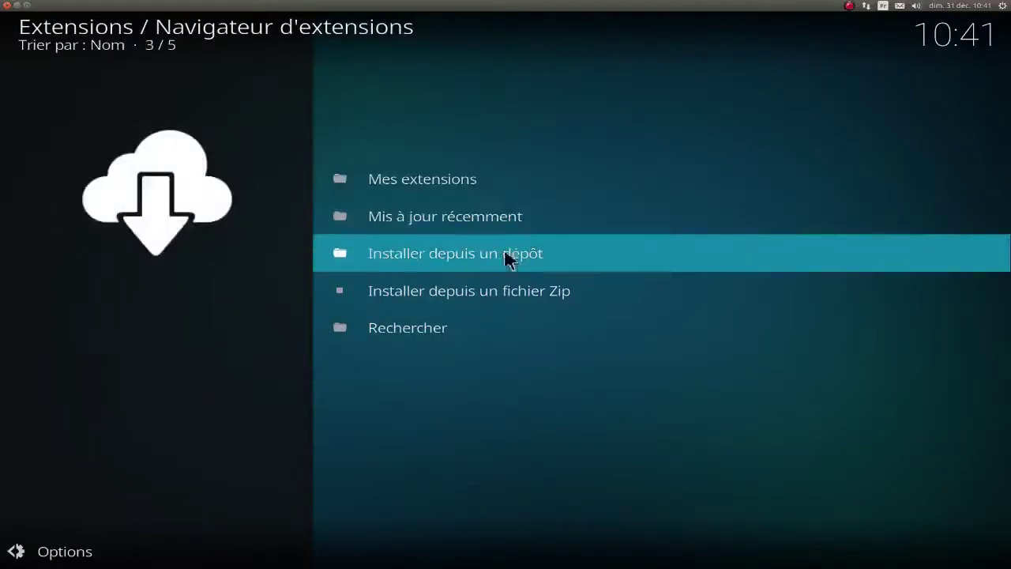
Install the xAmAx-Mod video extension, version 1.1.0, from the xAmAx Repository
click(527, 258)
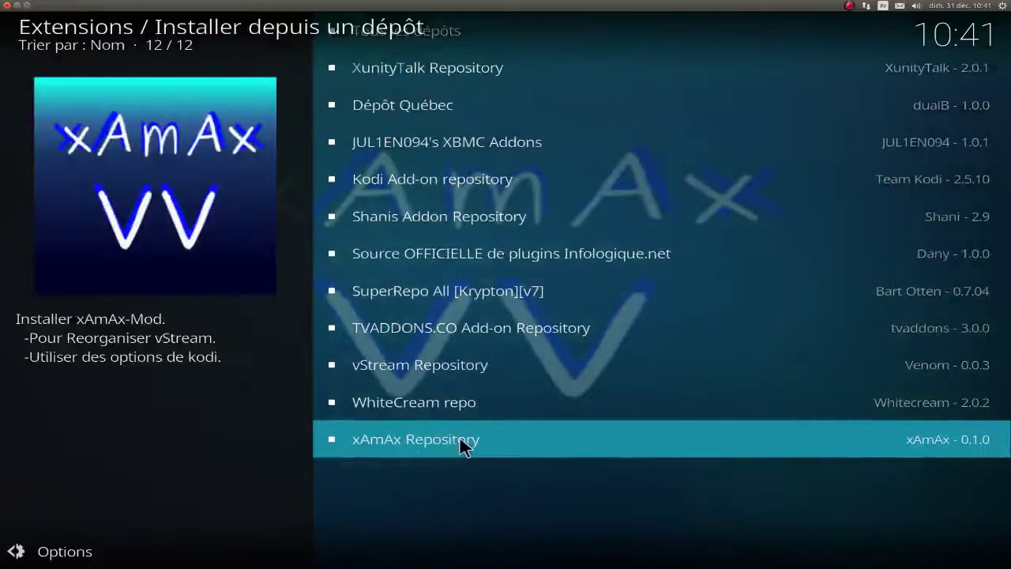
click(460, 439)
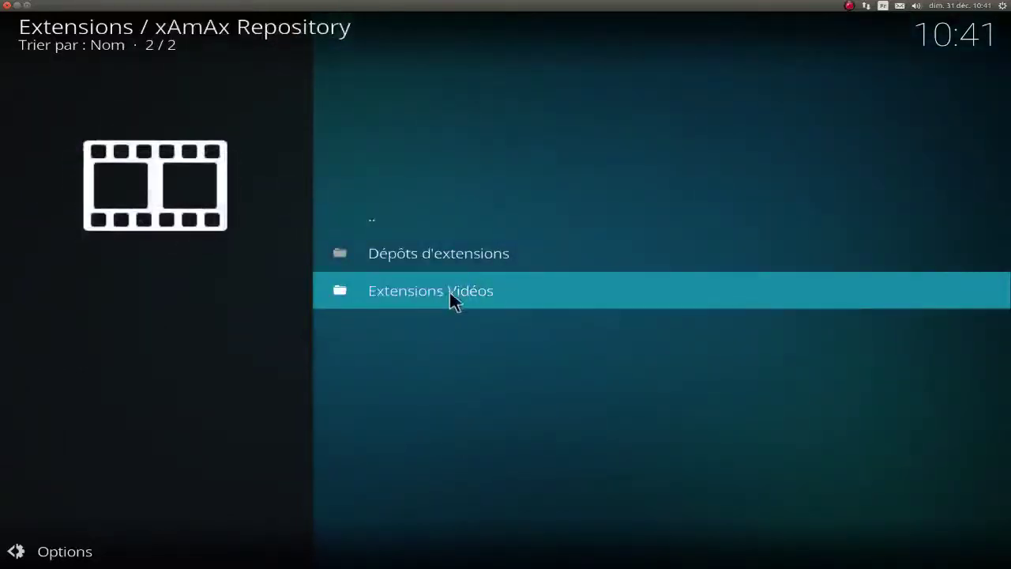
click(444, 297)
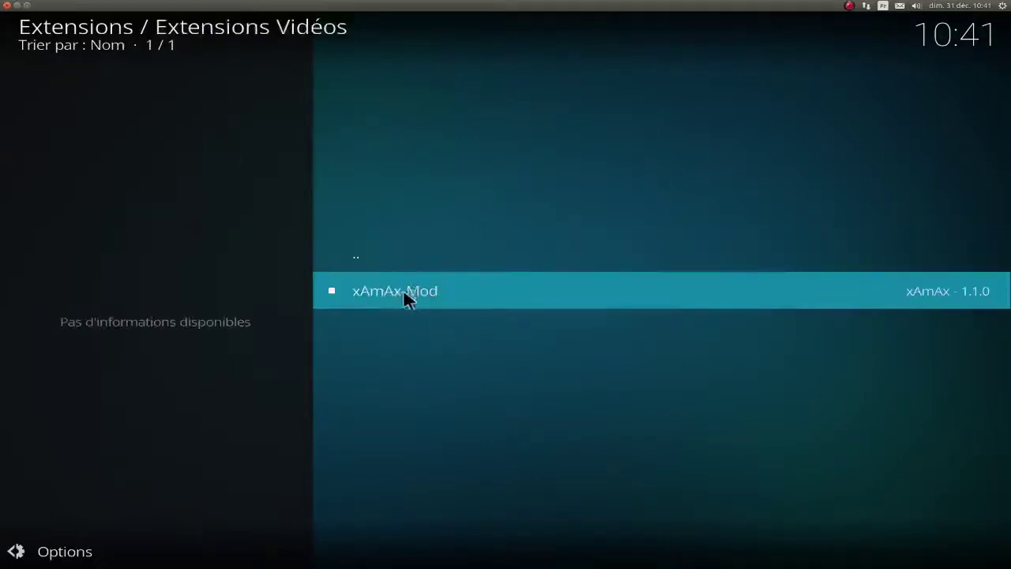
click(459, 289)
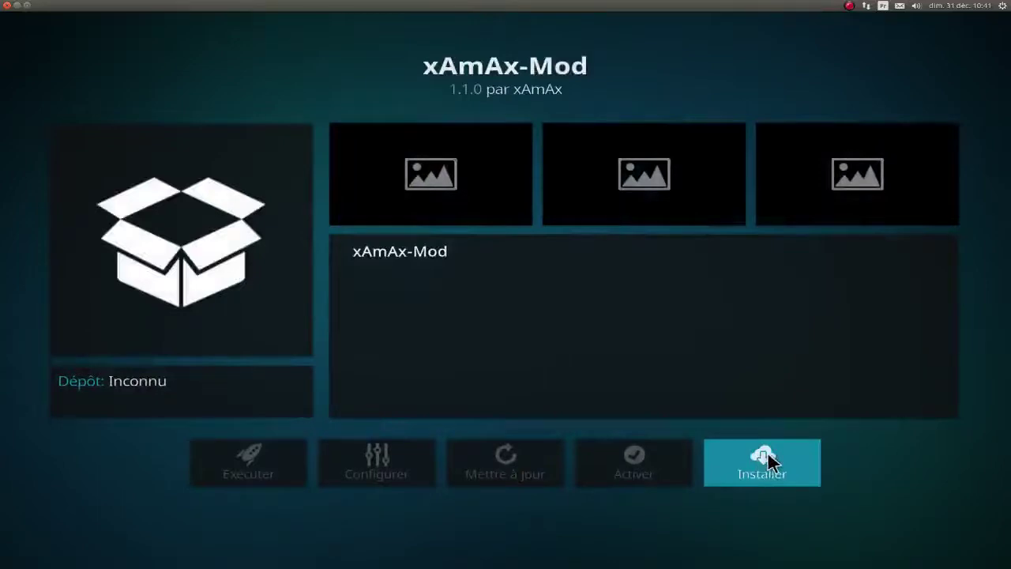
click(763, 463)
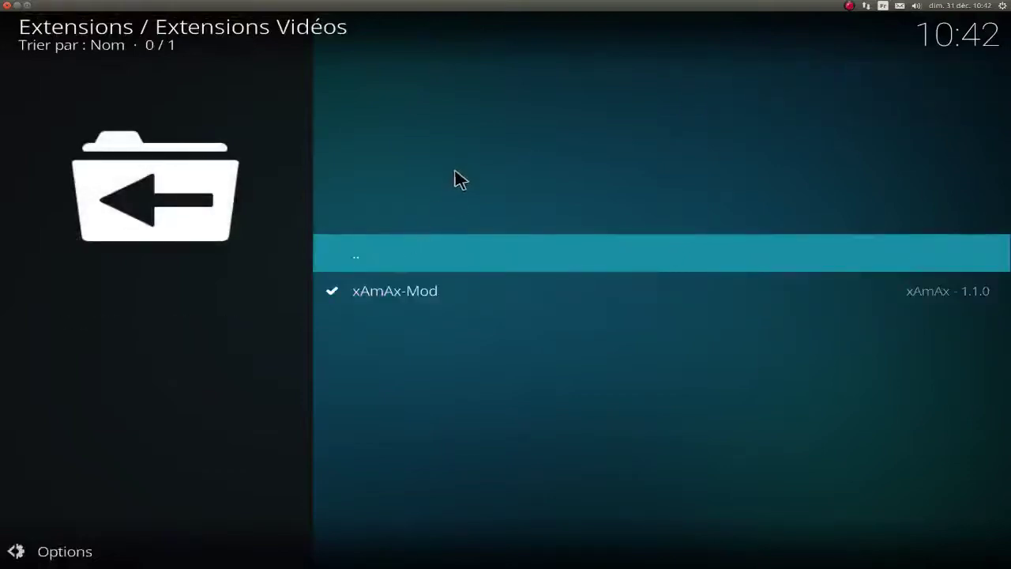
Return to the extensions overview and open the xAmAx-Mod video extension
right_click(458, 179)
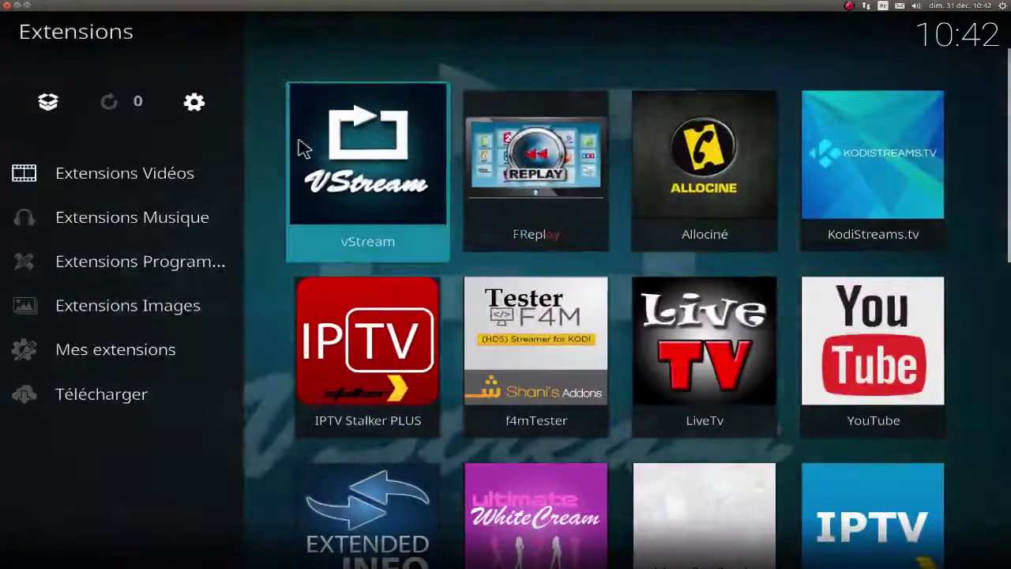
scroll(574, 158, down, 4)
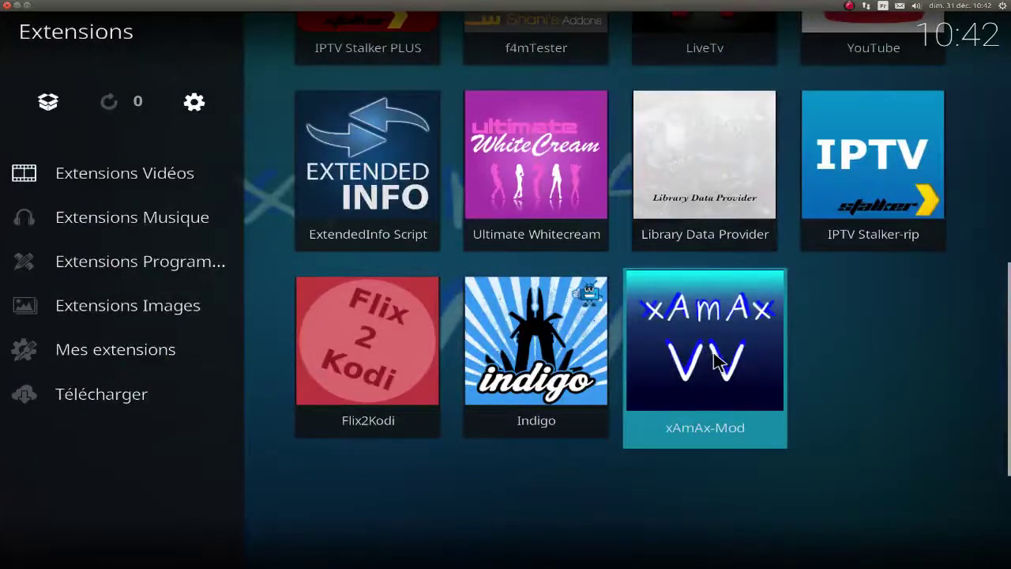
click(717, 364)
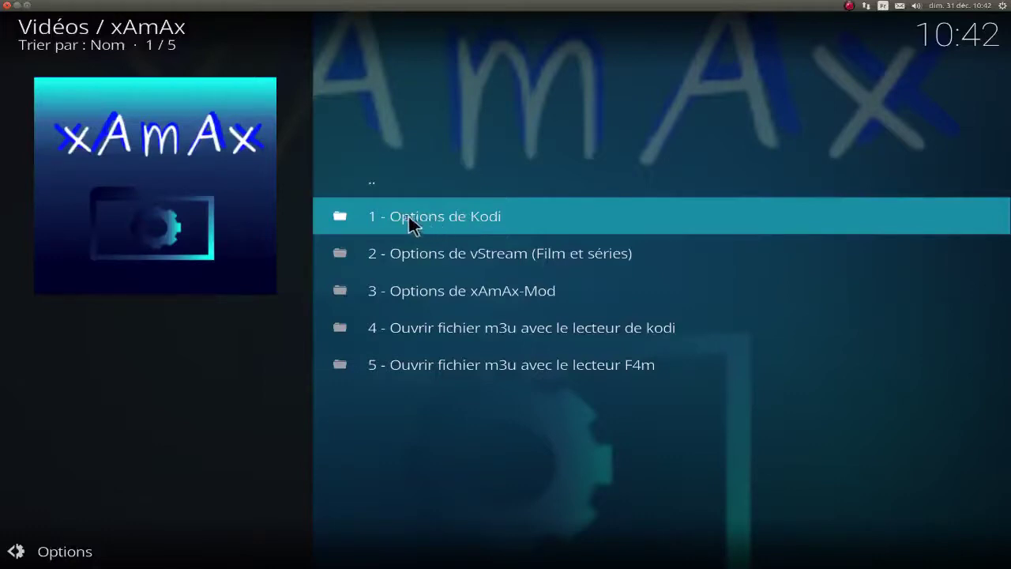
Display the error log from the Kodi options, check its first two pages and close it
click(509, 225)
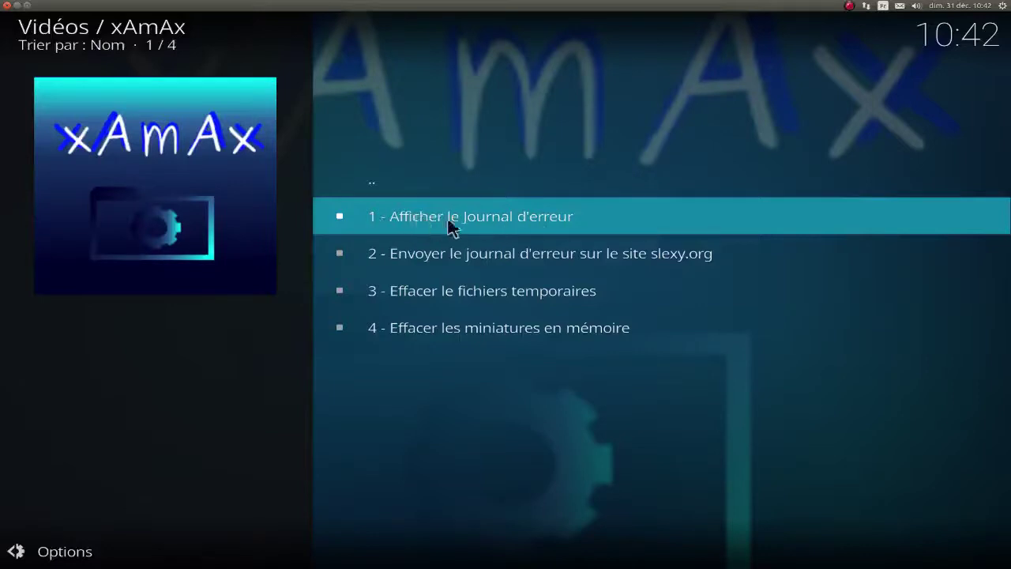
click(561, 224)
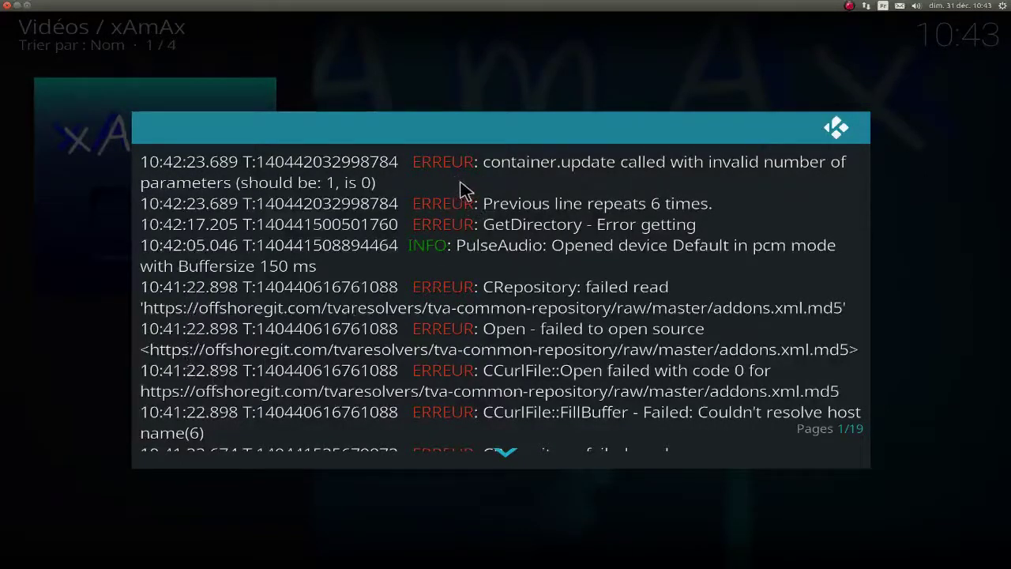
click(506, 457)
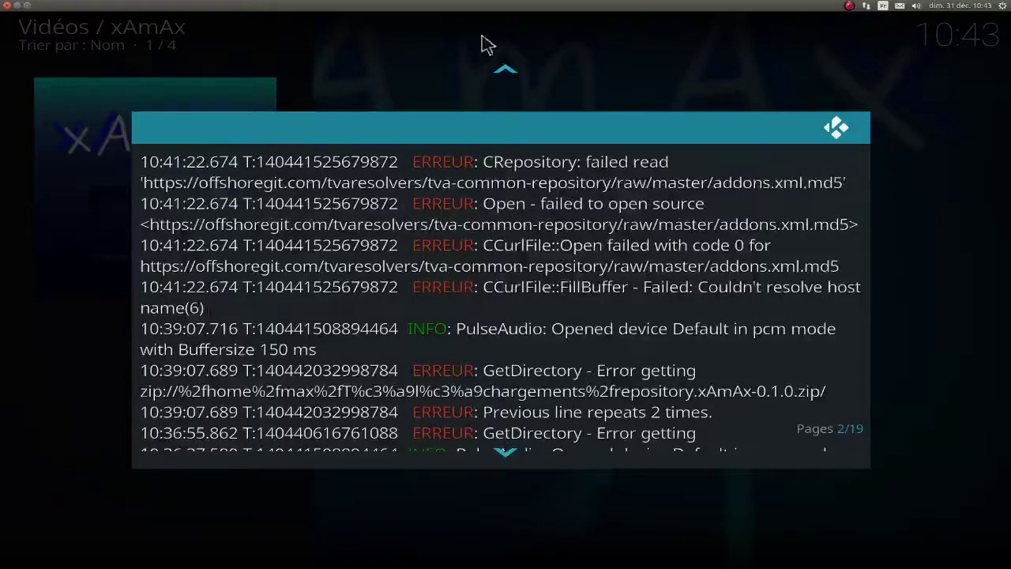
click(504, 73)
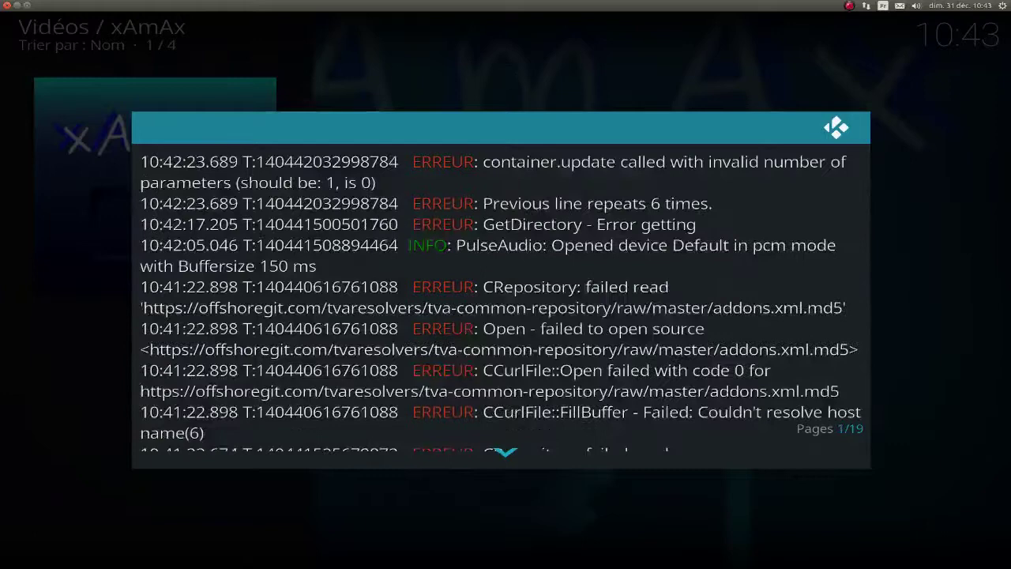
click(840, 128)
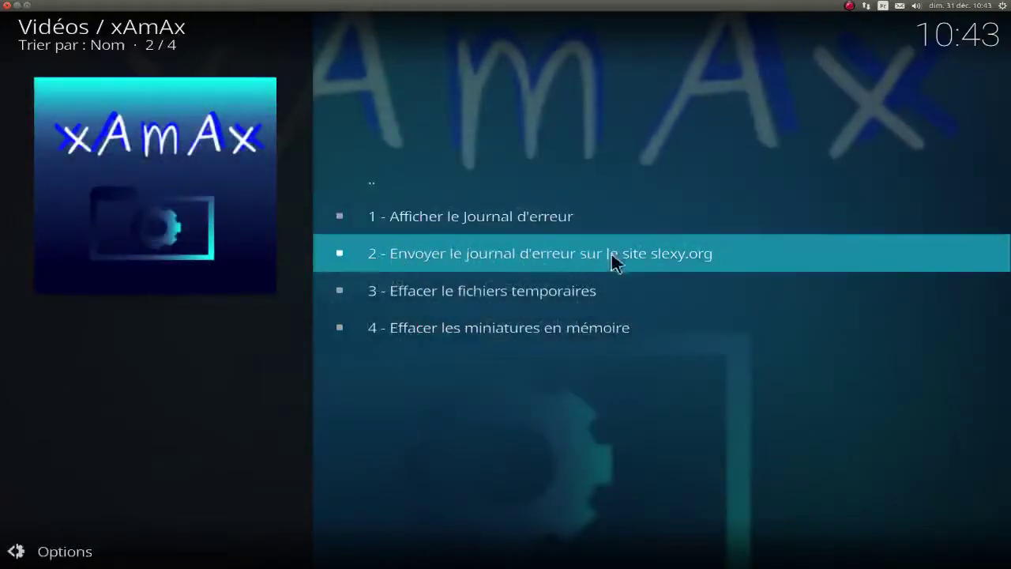
Send the error log to slexy.org and close the dialog that shows its link
click(514, 255)
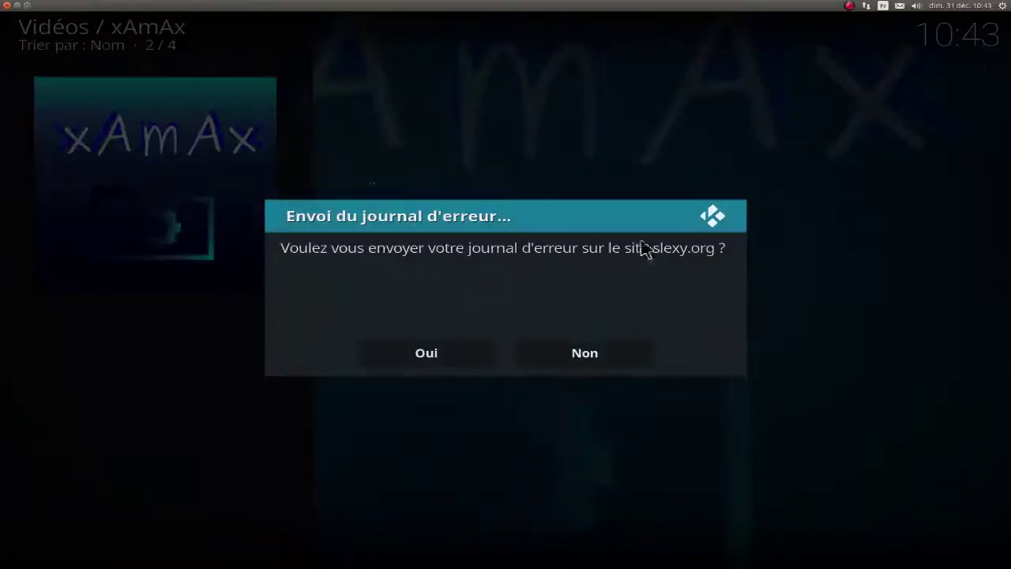
click(430, 356)
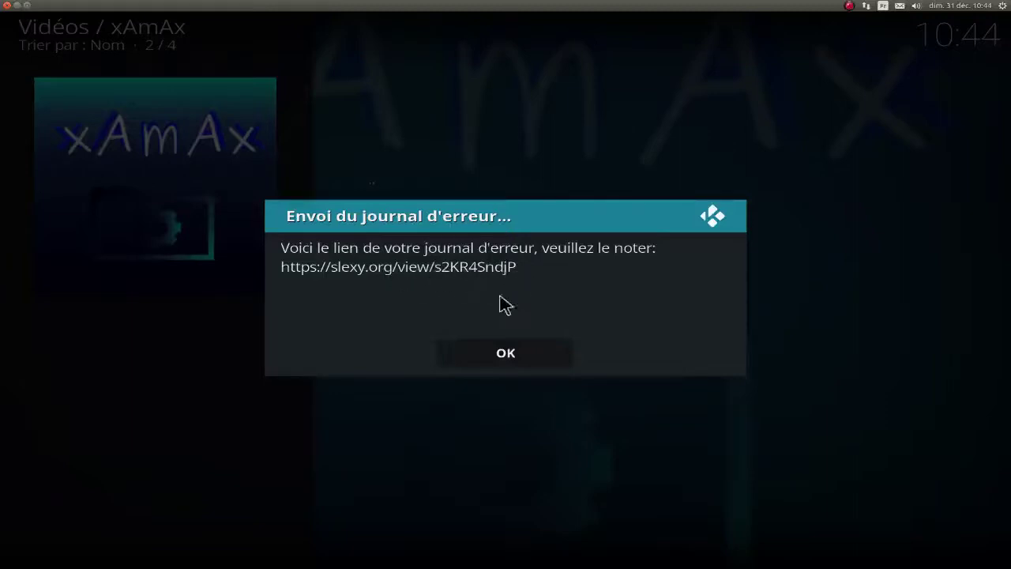
click(506, 354)
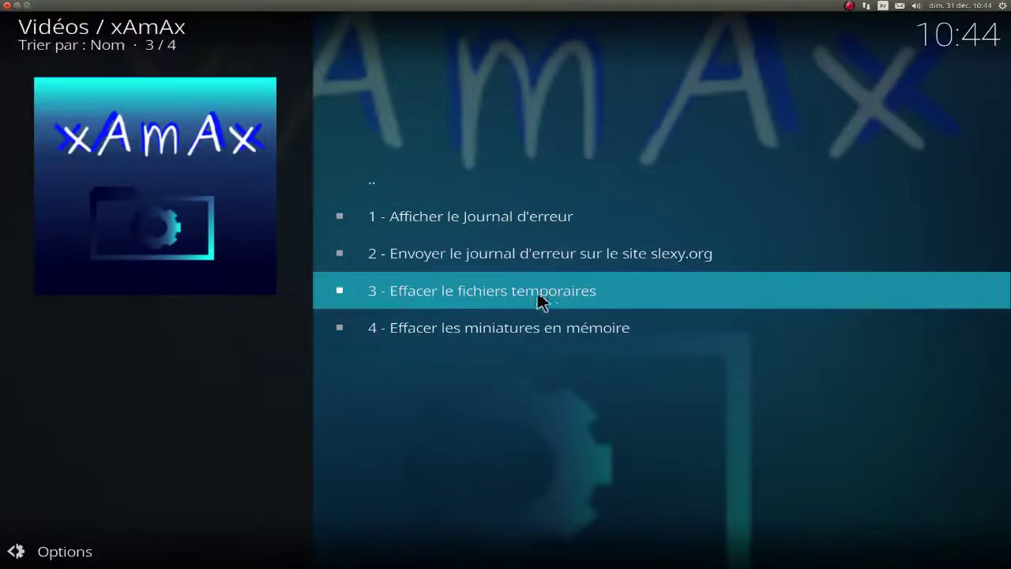
Erase Kodi's temporary files and the thumbnails stored in memory, confirming both deletions
click(522, 298)
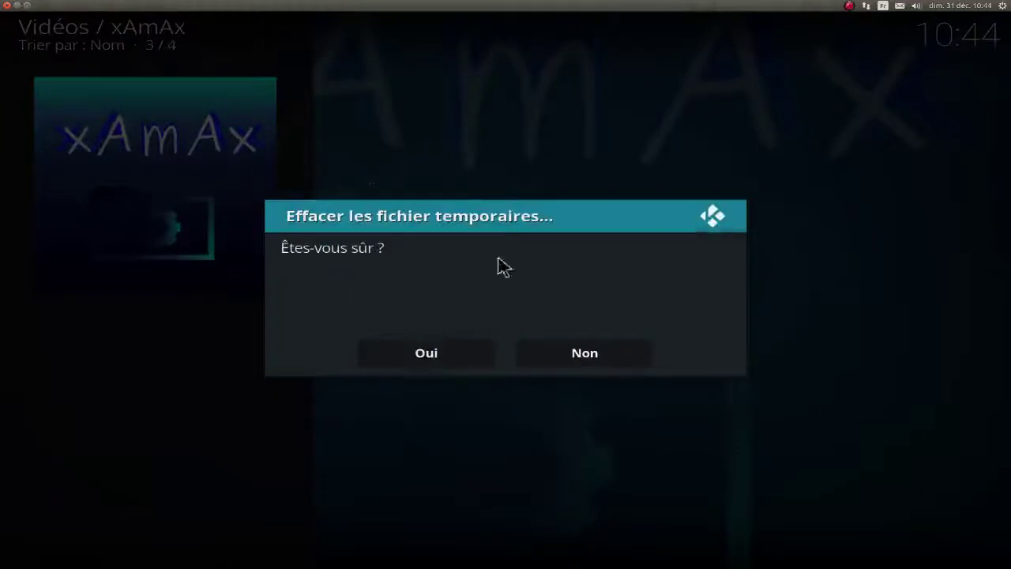
click(447, 361)
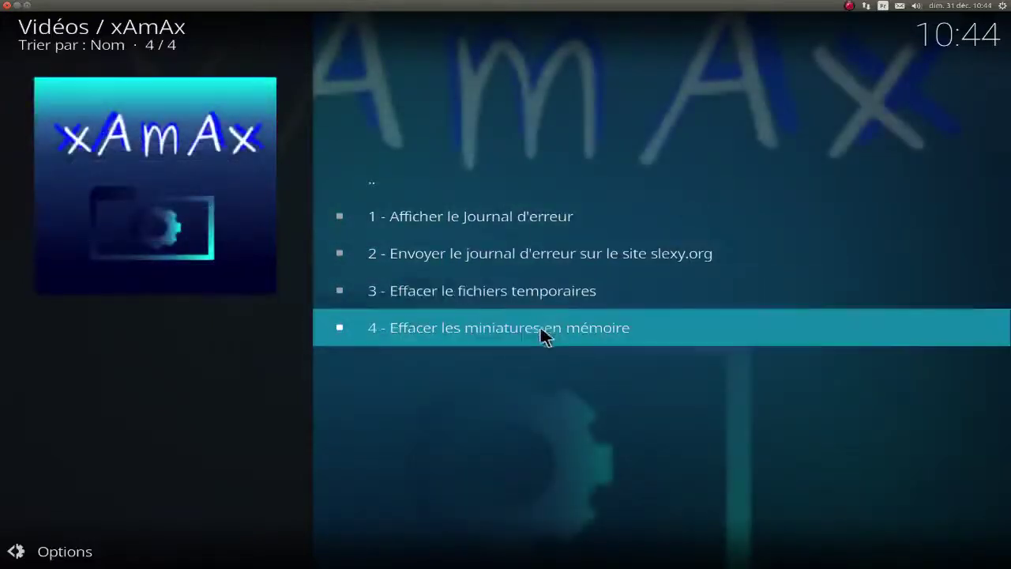
click(477, 329)
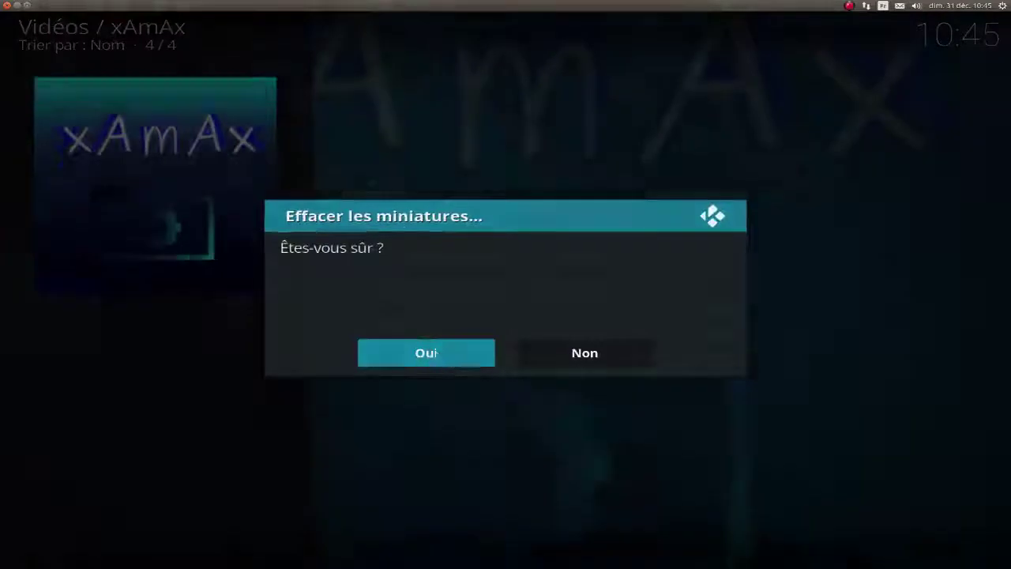
click(441, 357)
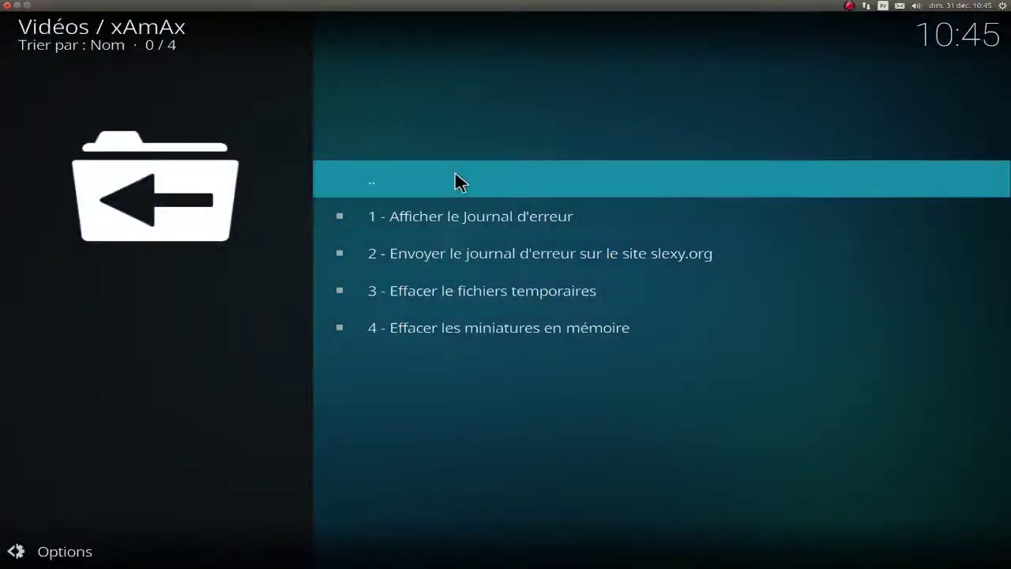
In the vStream options, switch the download speed to Par défaut and back to Téléchargement sans ralentissement
click(455, 175)
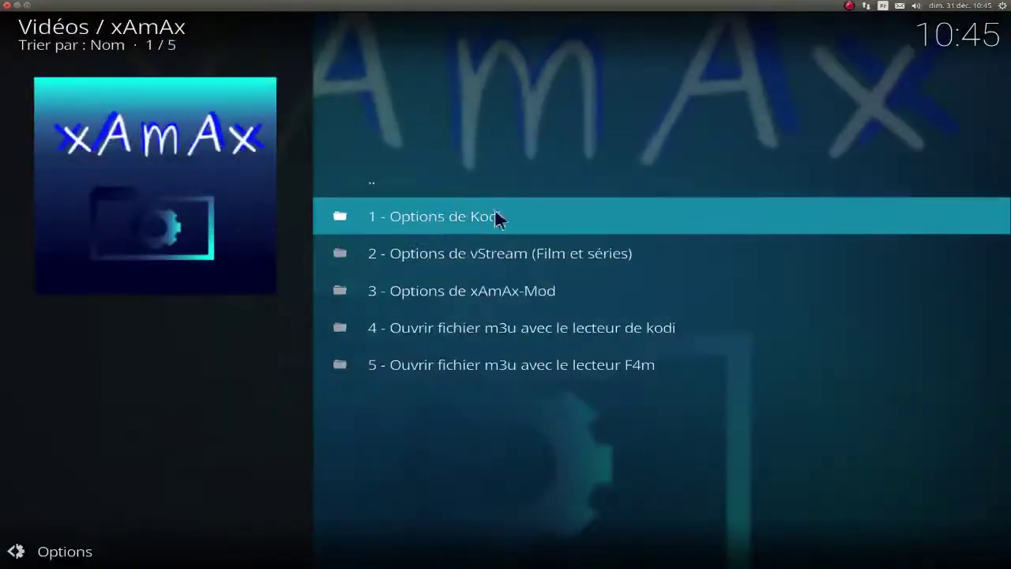
click(555, 261)
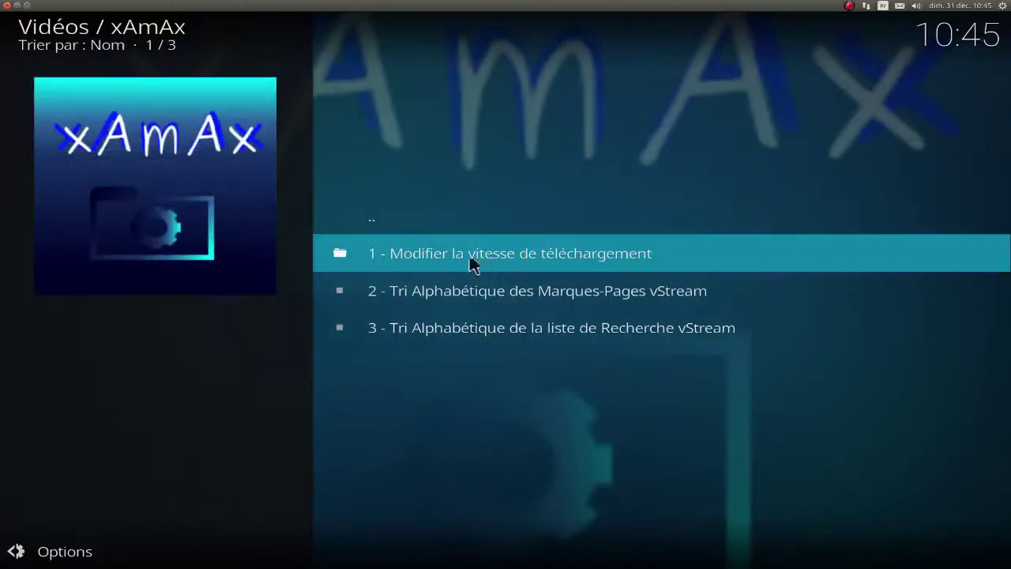
click(505, 266)
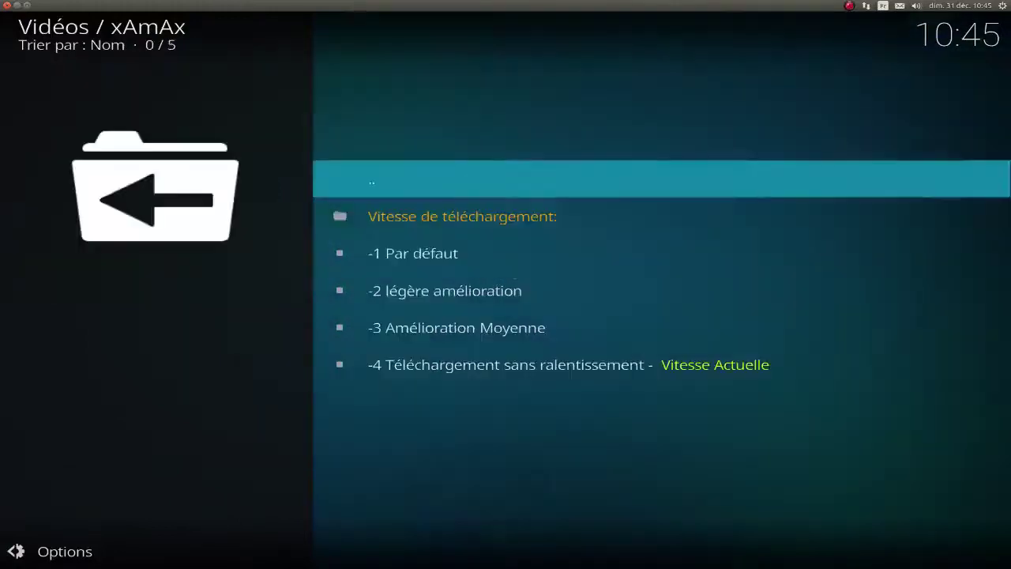
click(490, 255)
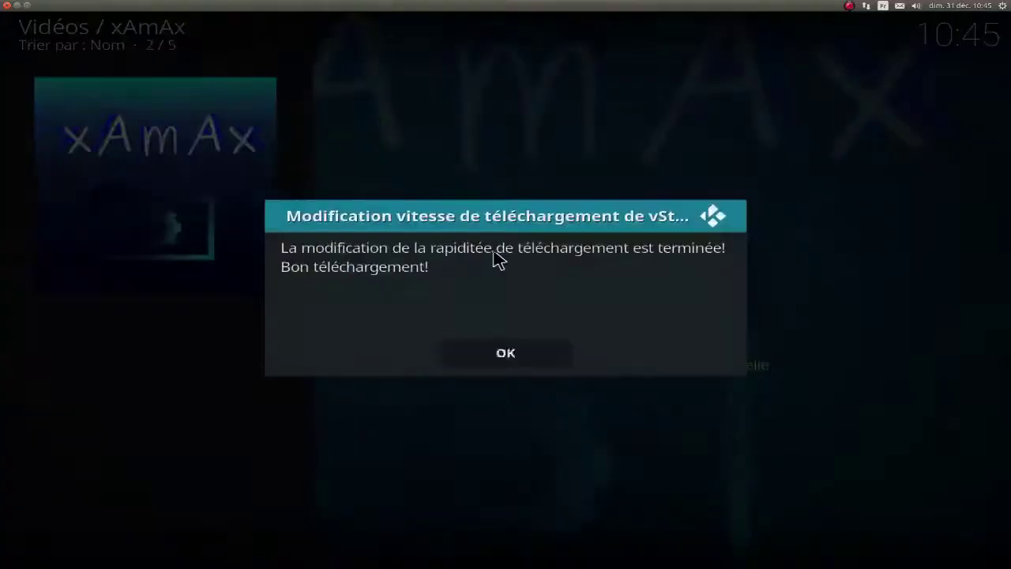
click(505, 357)
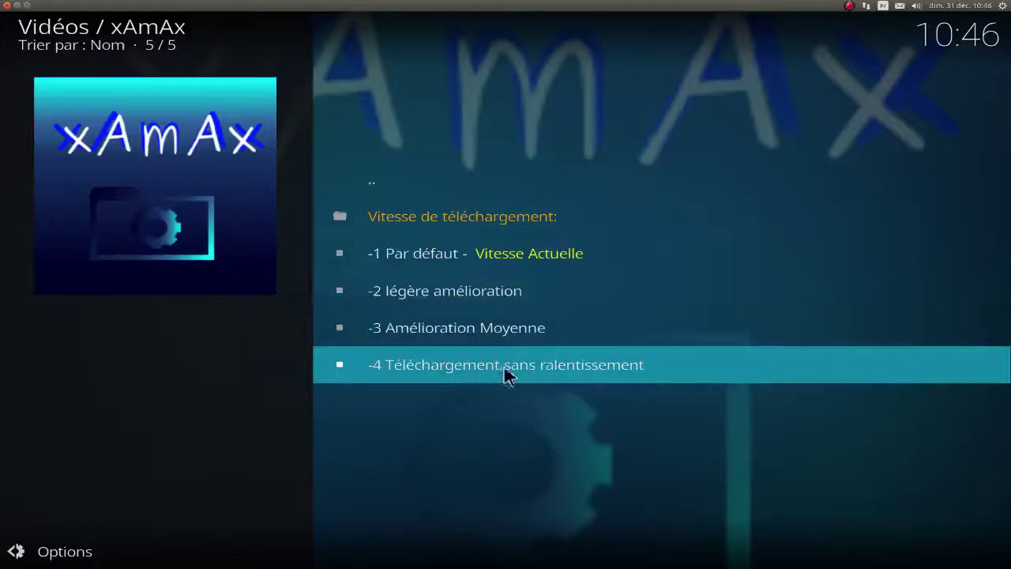
click(444, 366)
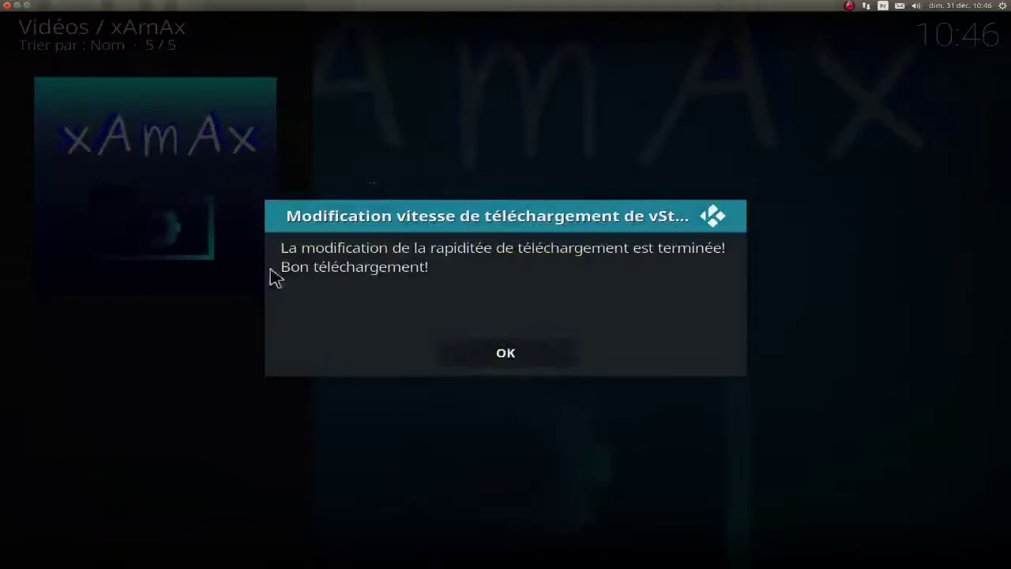
click(515, 356)
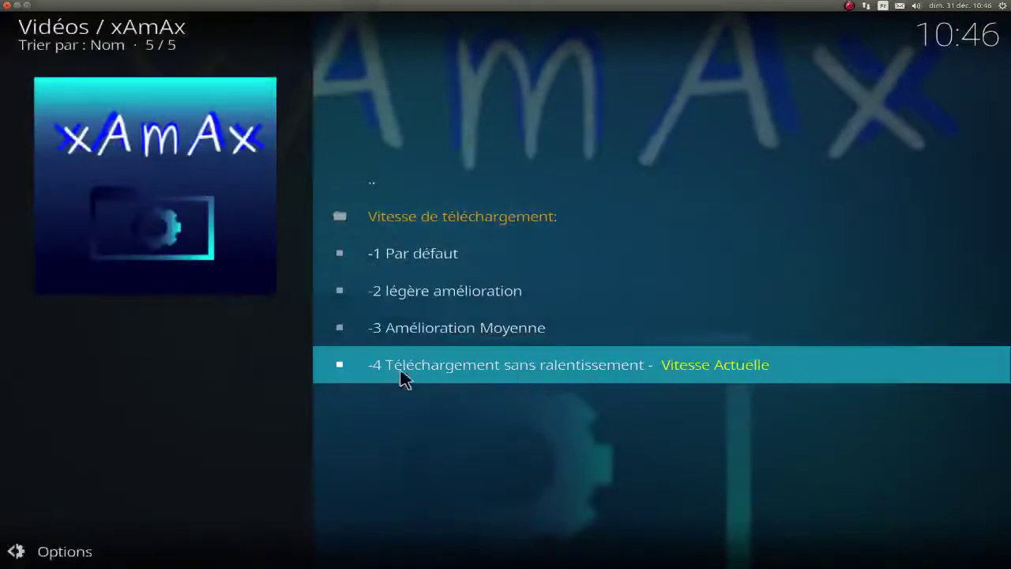
Sort the vStream bookmarks and the vStream search list alphabetically
click(438, 188)
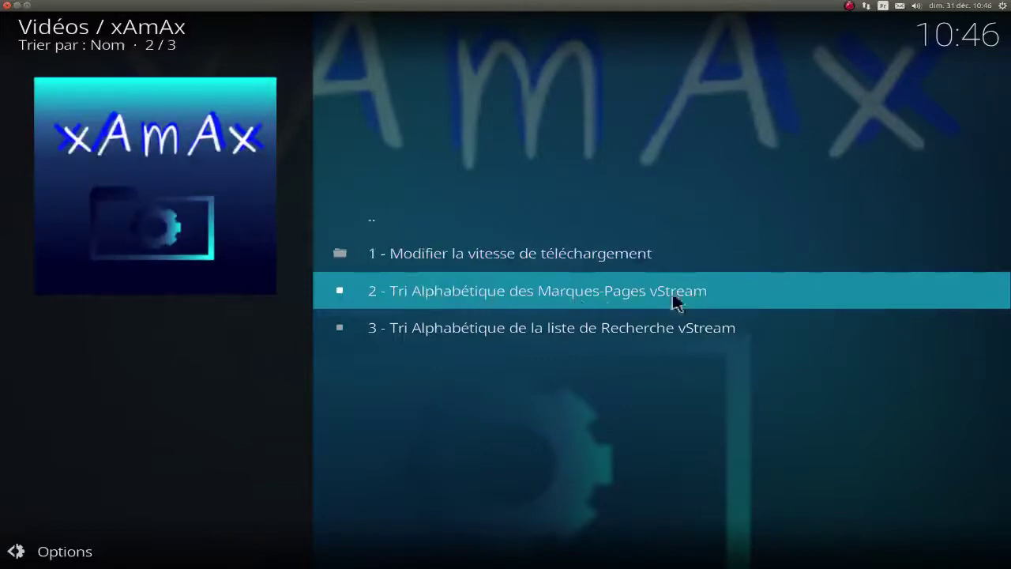
click(527, 301)
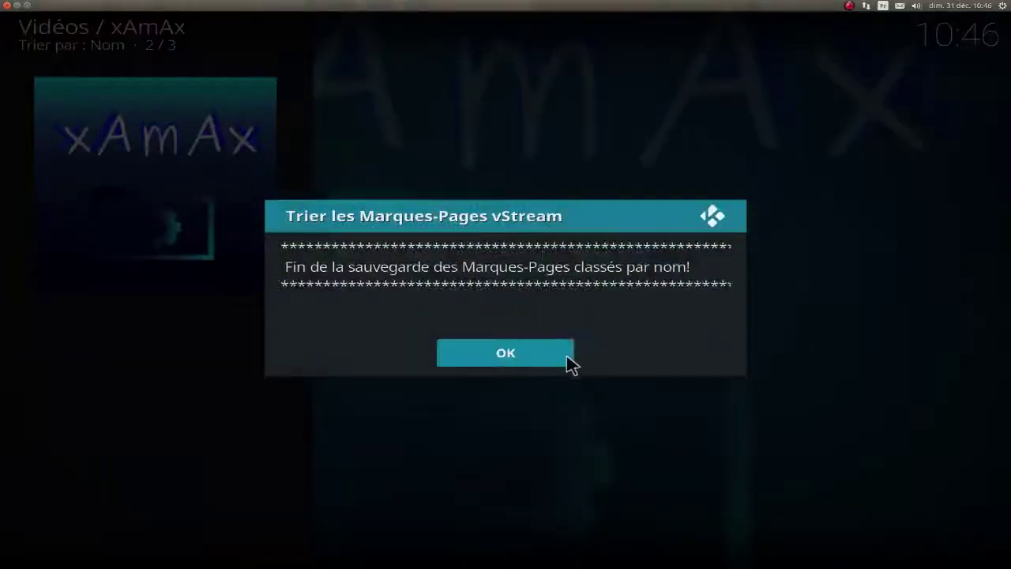
click(527, 357)
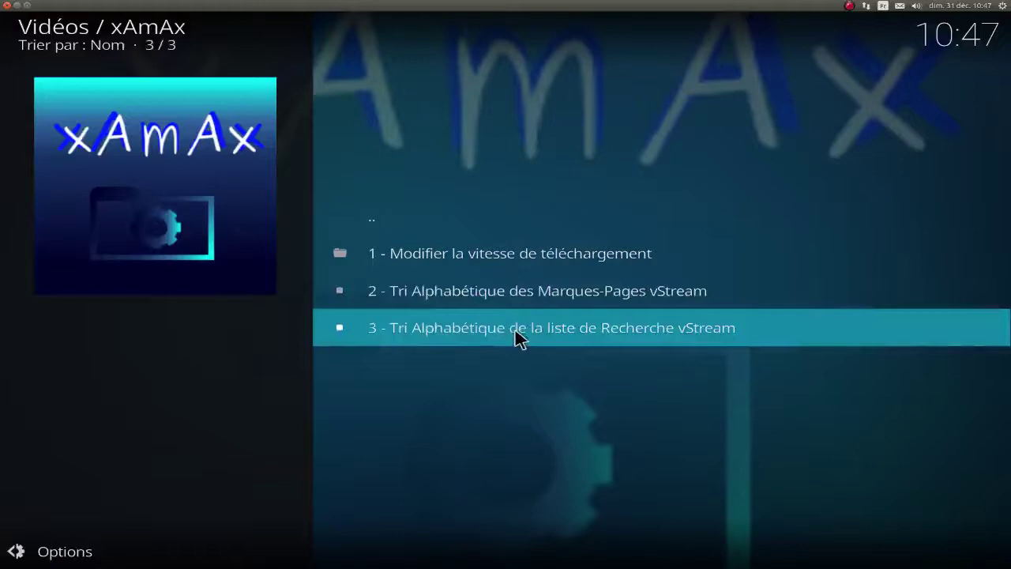
click(515, 331)
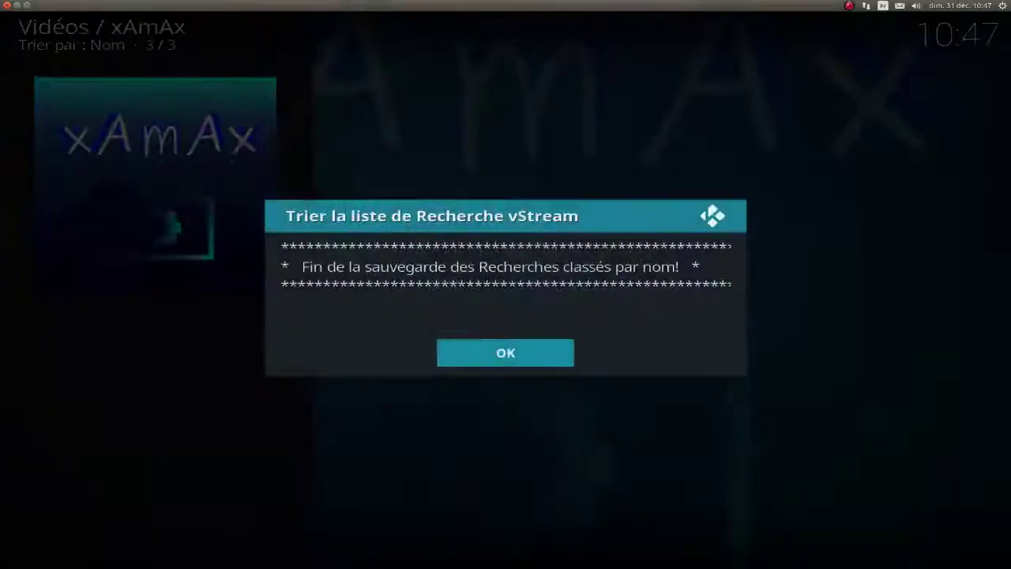
click(491, 353)
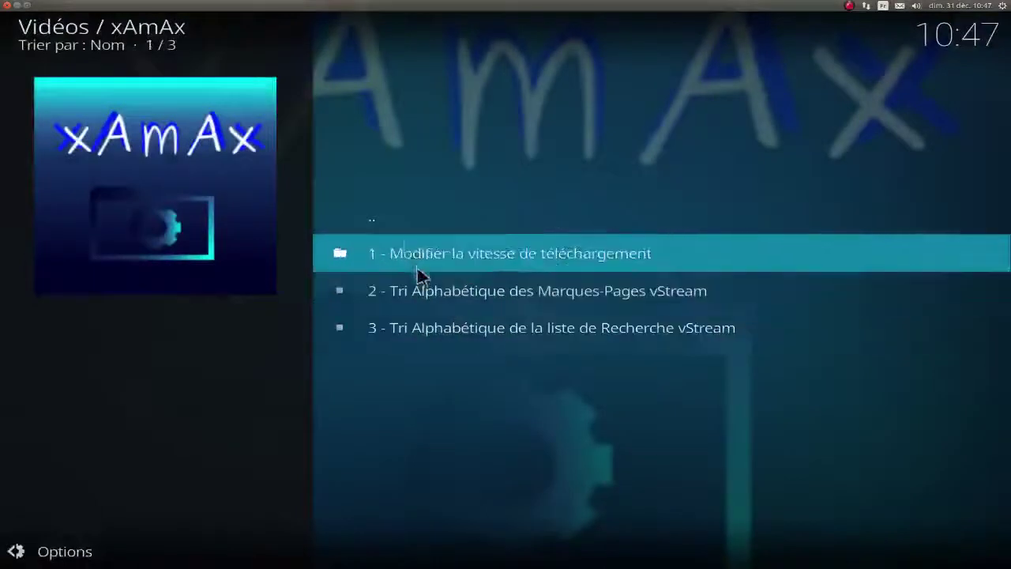
Open the Historique list in vStream and examine the order of the past searches
click(399, 230)
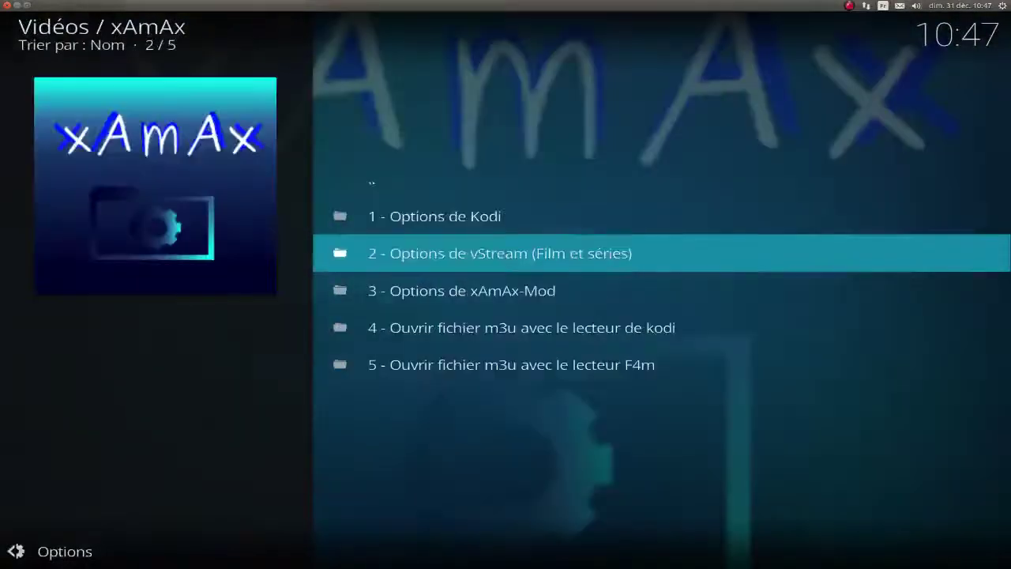
click(418, 187)
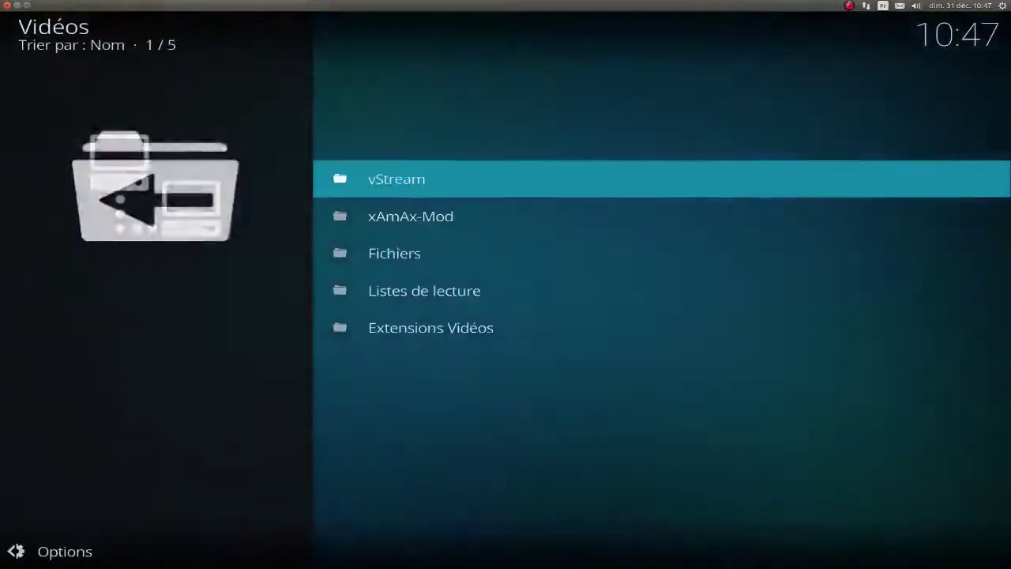
click(403, 180)
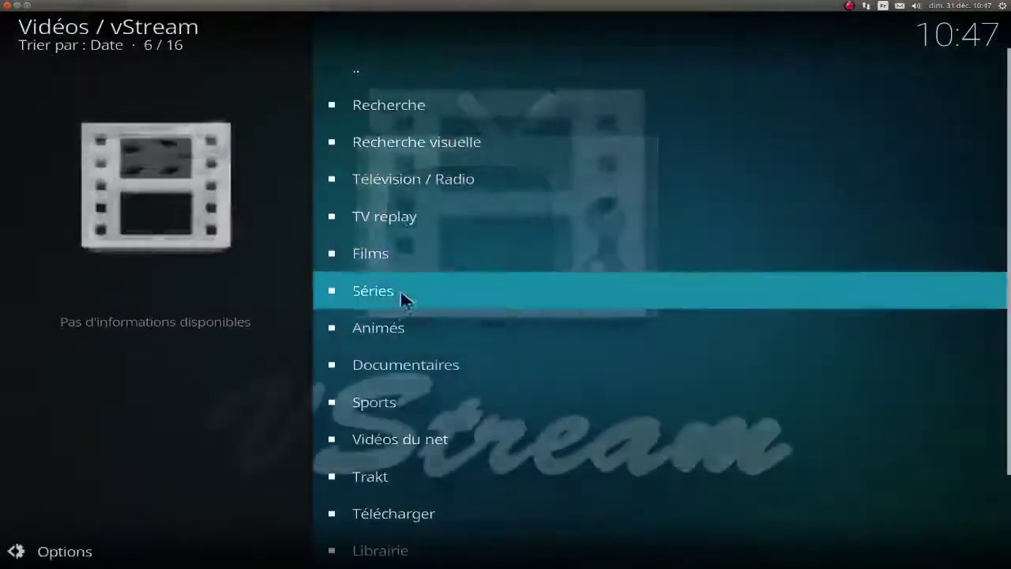
scroll(399, 351, down, 5)
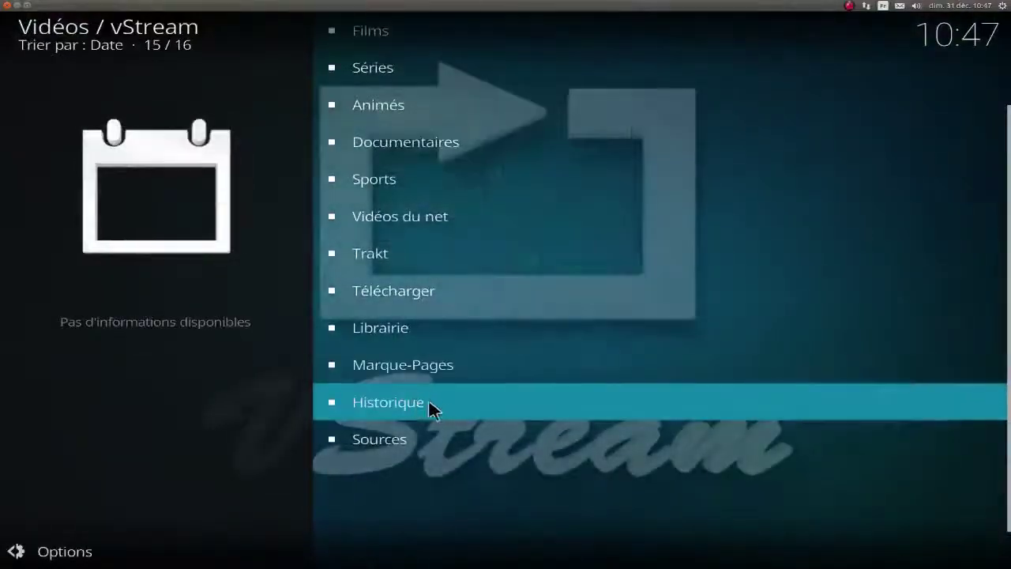
click(436, 406)
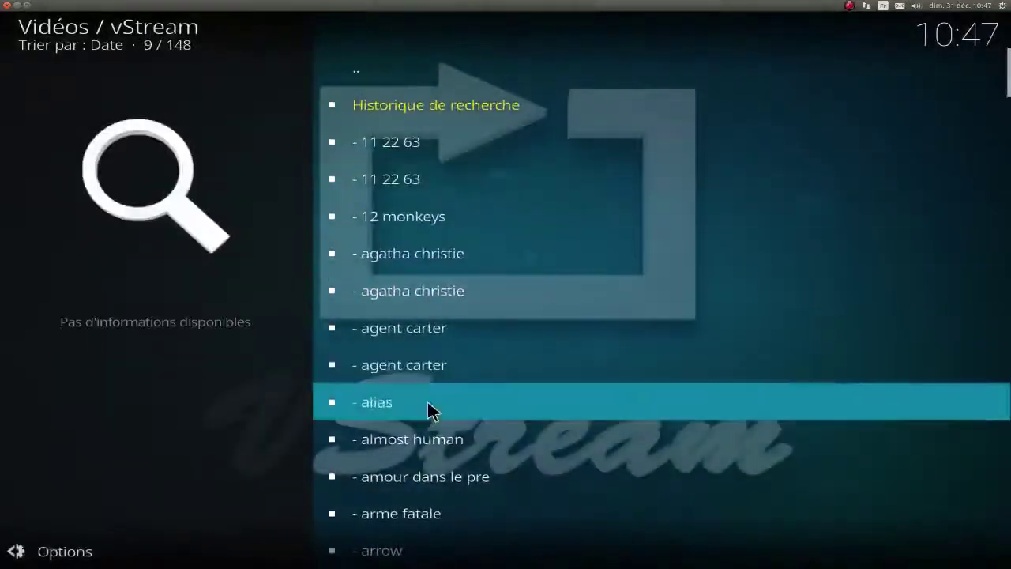
scroll(443, 399, down, 8)
scroll(452, 407, down, 20)
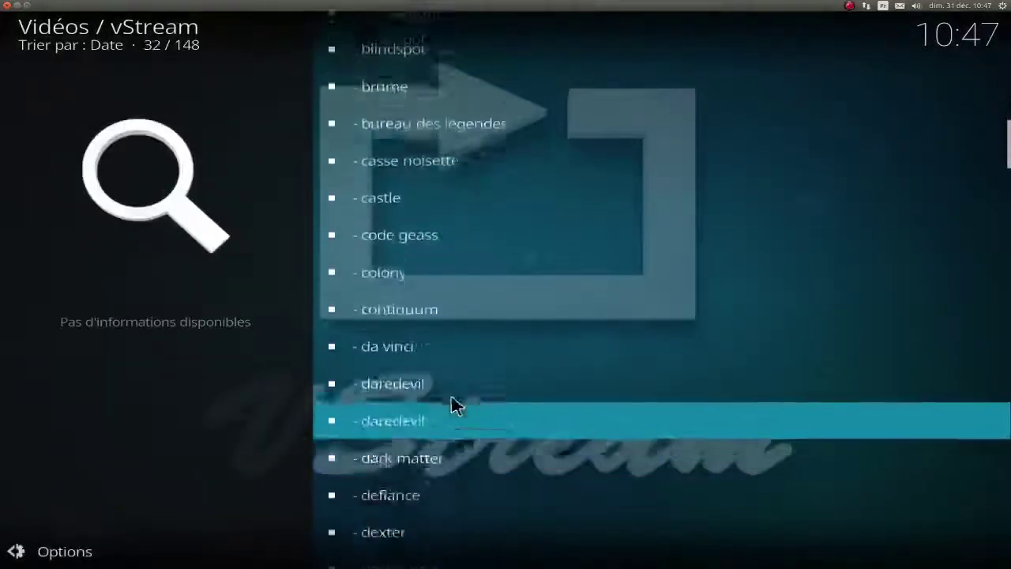
scroll(462, 402, up, 6)
scroll(466, 399, up, 20)
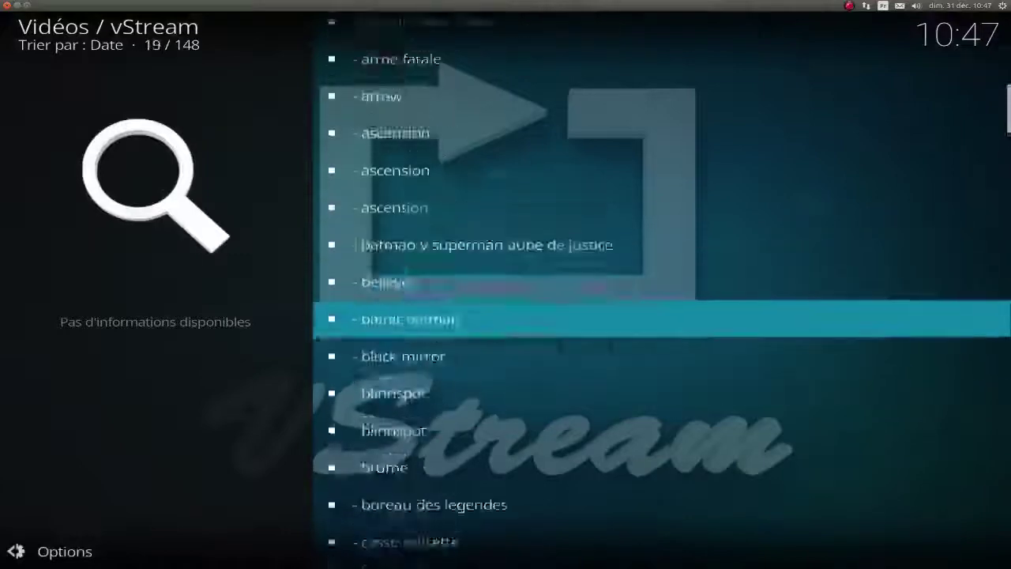
scroll(450, 214, up, 3)
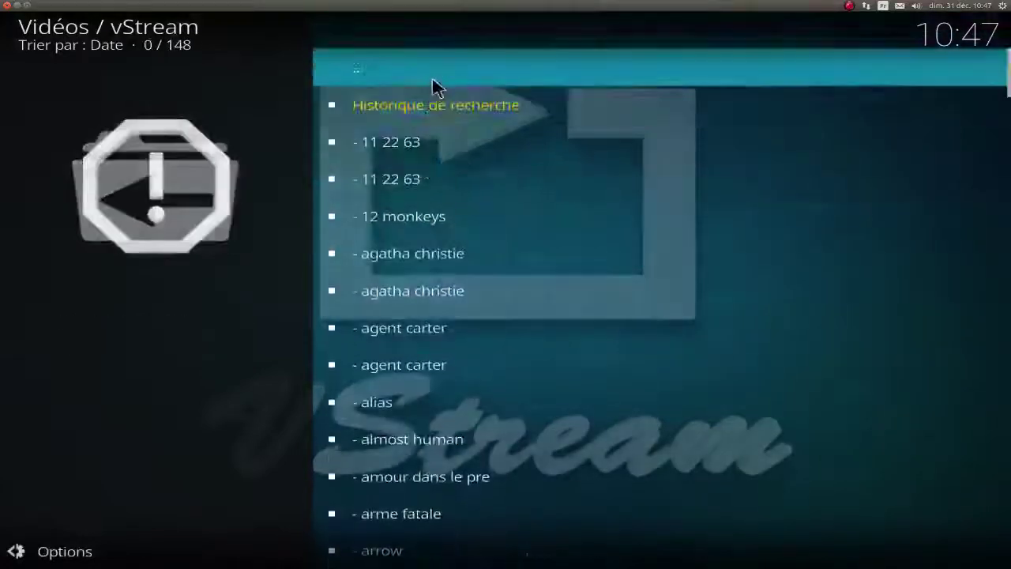
Open the Séries bookmarks in vStream, examine the order of the saved series, and return to the extensions list
click(436, 82)
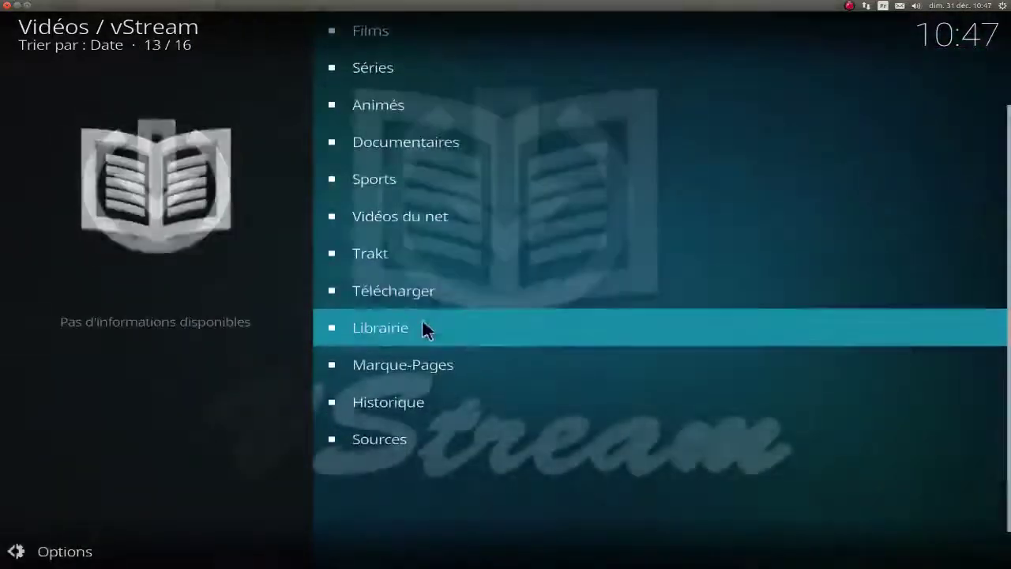
click(416, 370)
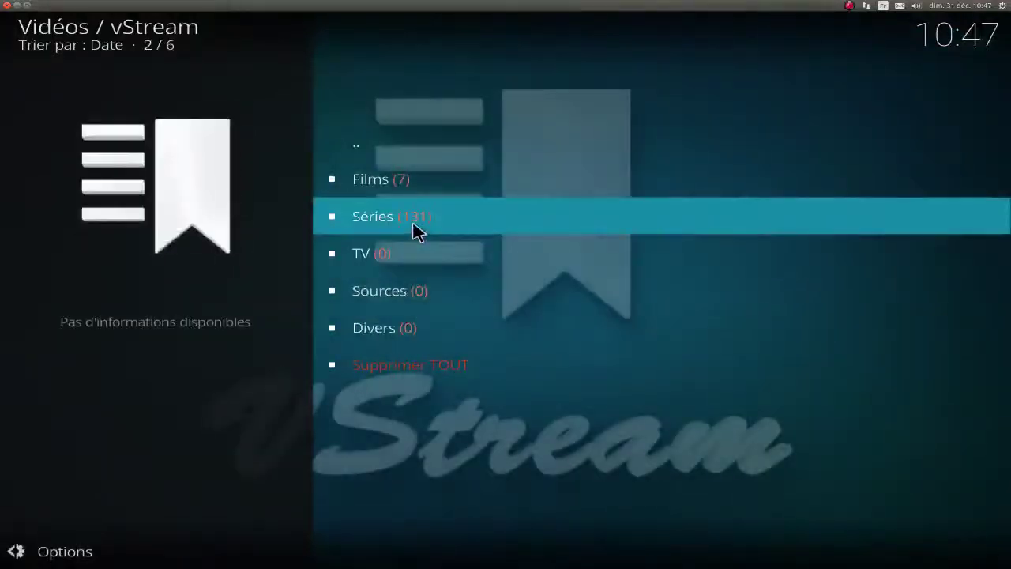
click(416, 229)
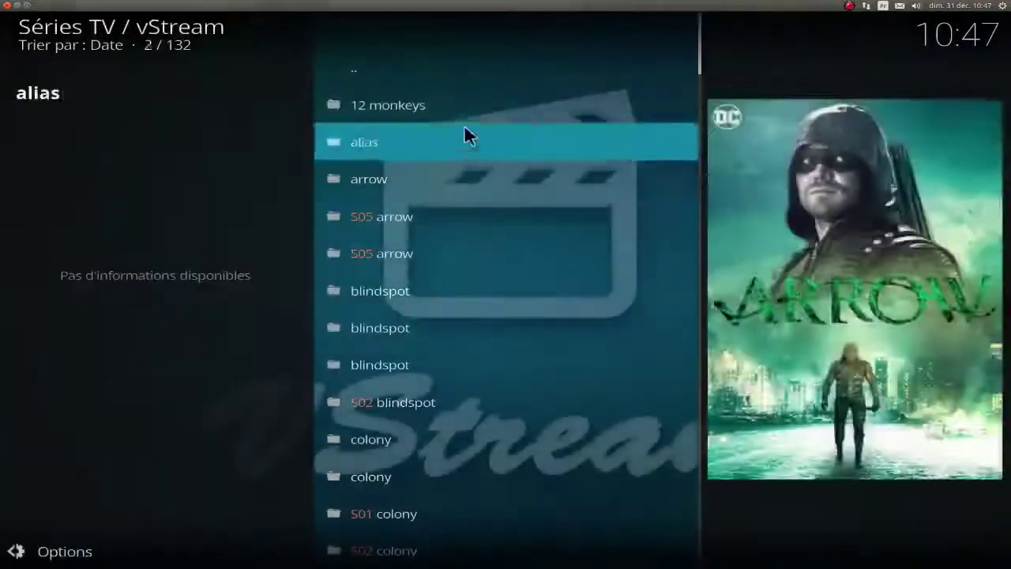
scroll(472, 405, down, 8)
scroll(462, 403, down, 20)
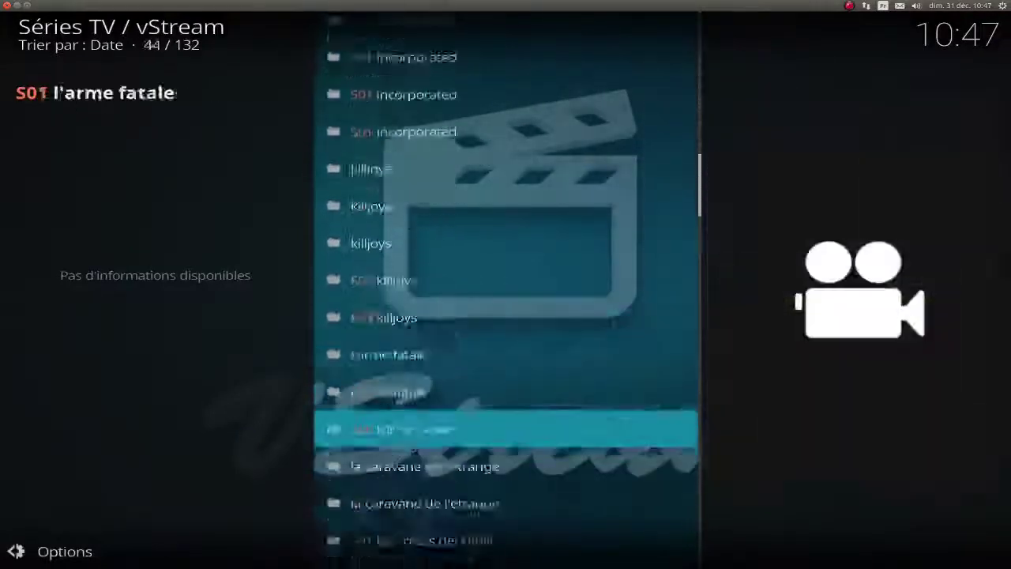
scroll(487, 354, down, 4)
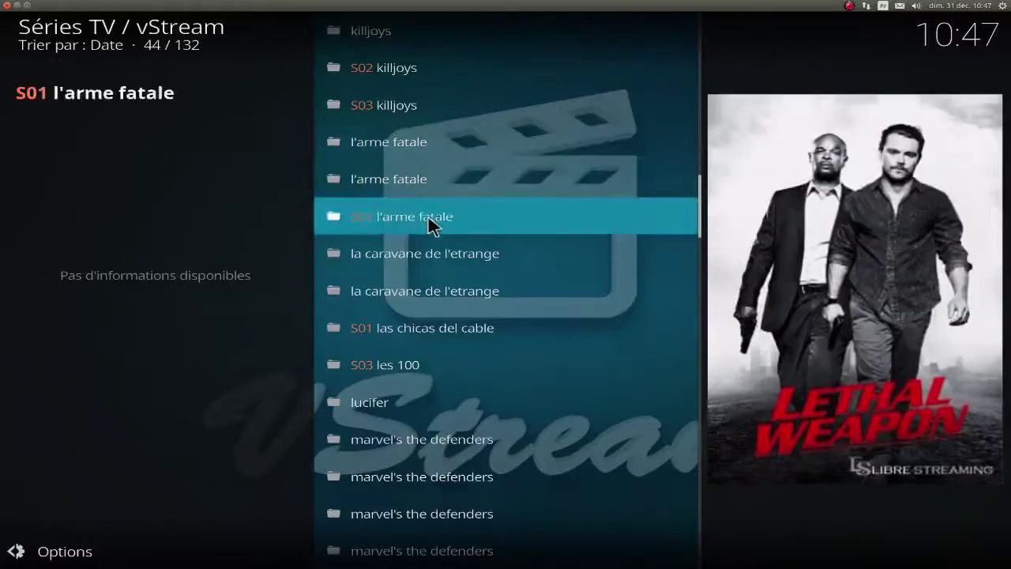
scroll(430, 225, up, 19)
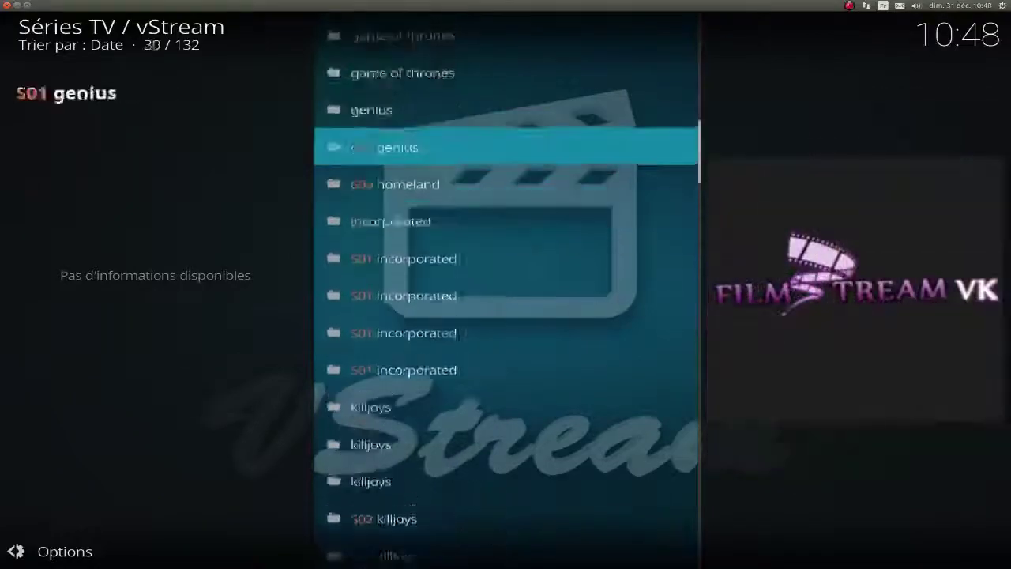
scroll(431, 225, up, 20)
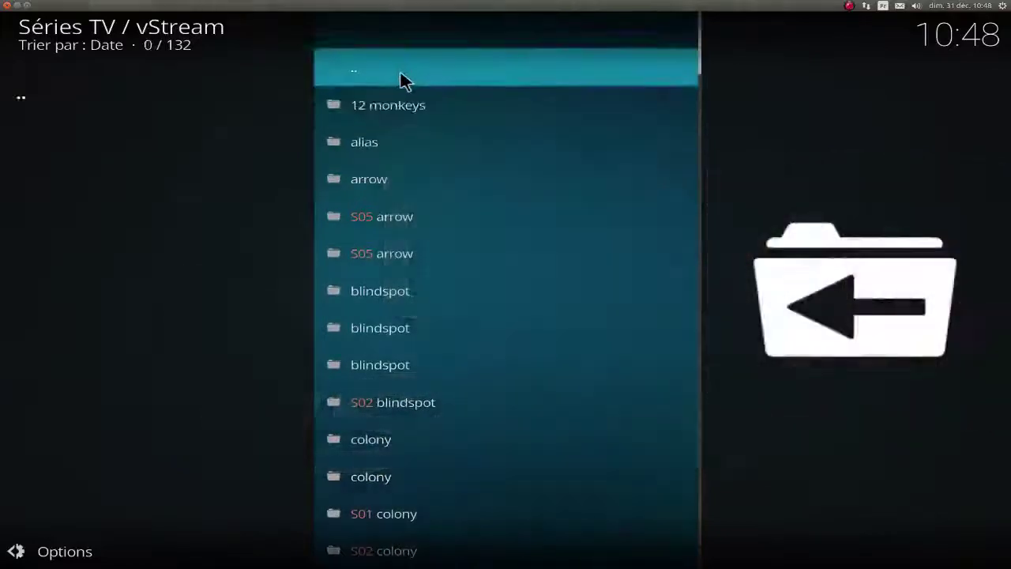
click(403, 77)
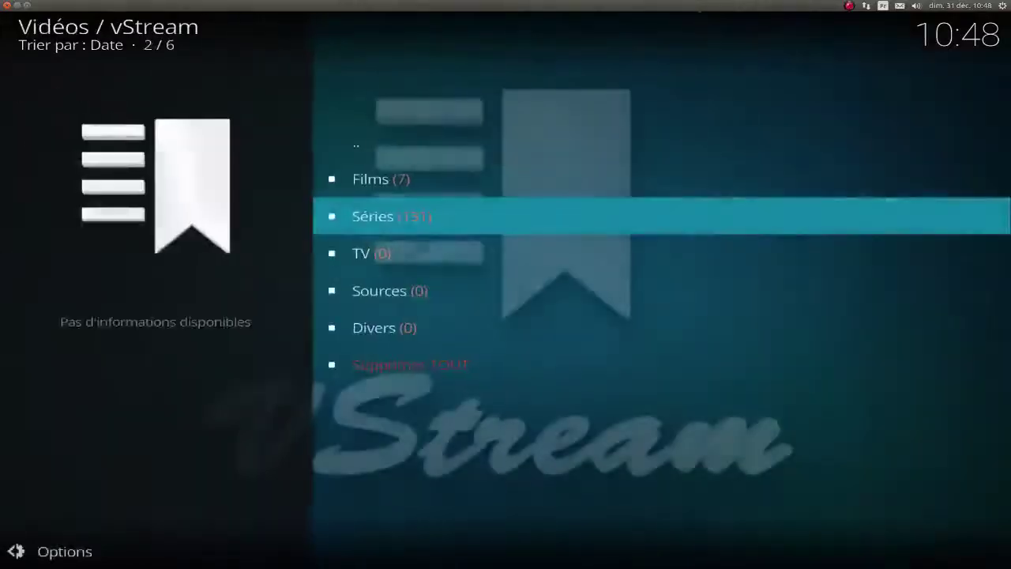
click(397, 157)
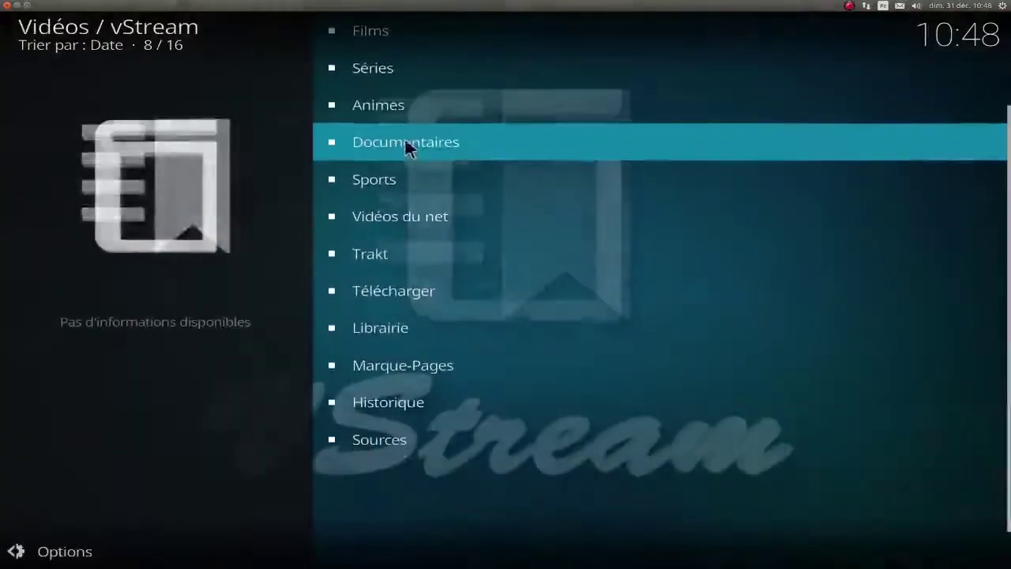
key(BackSpace)
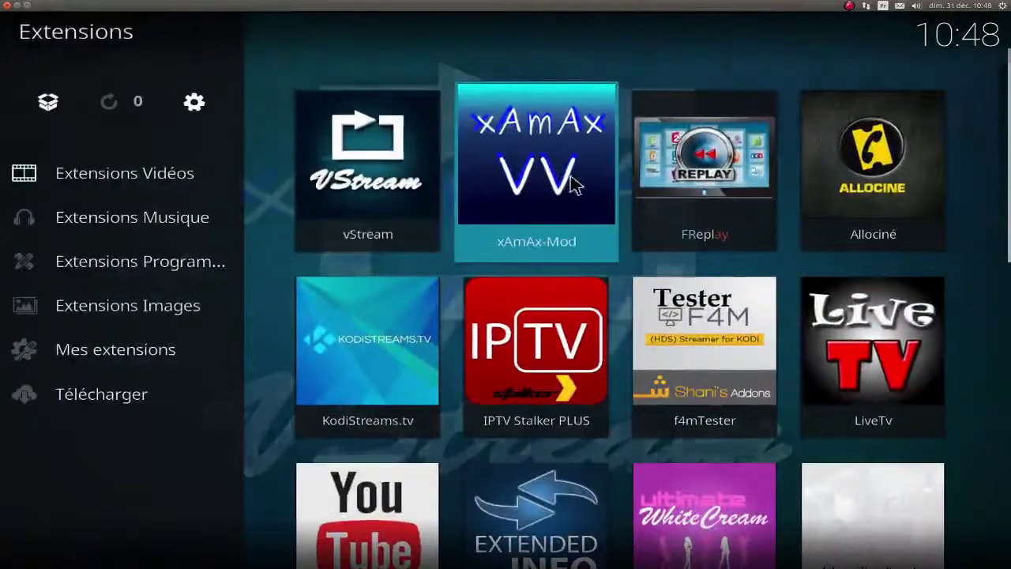
Open the xAmAx-Mod parameters and examine the automatic update option and the version entries of its components
click(571, 182)
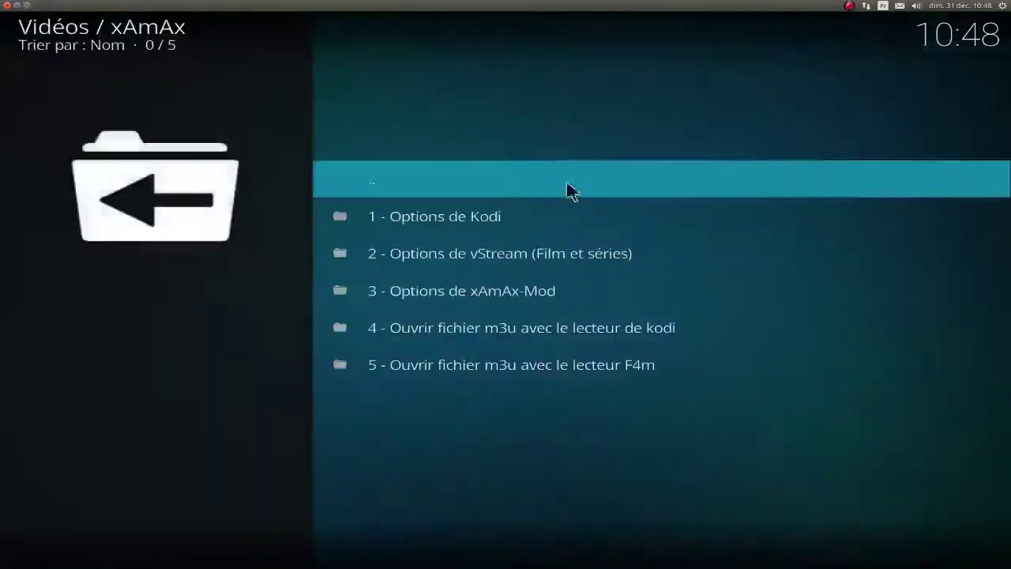
click(500, 298)
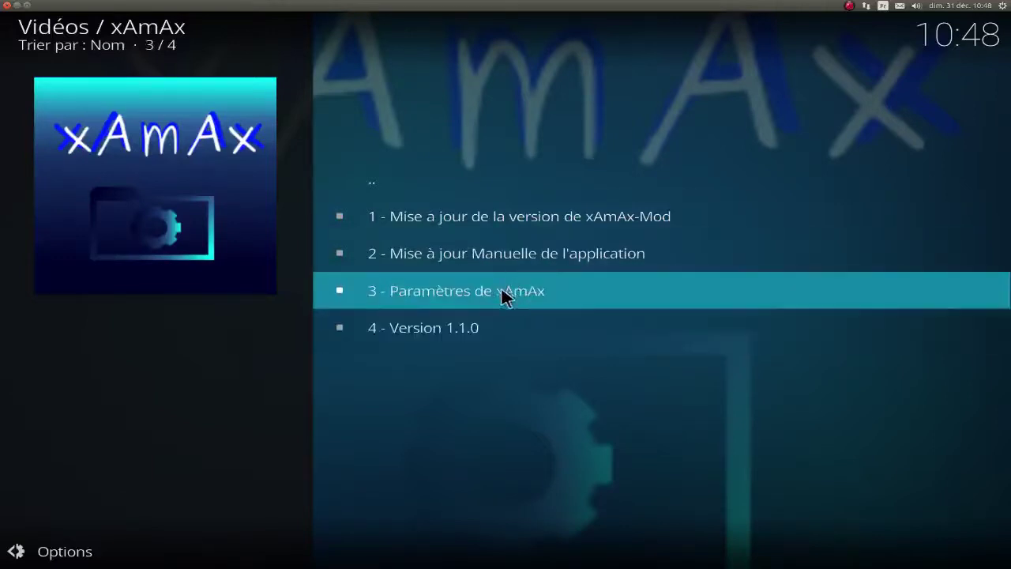
click(492, 289)
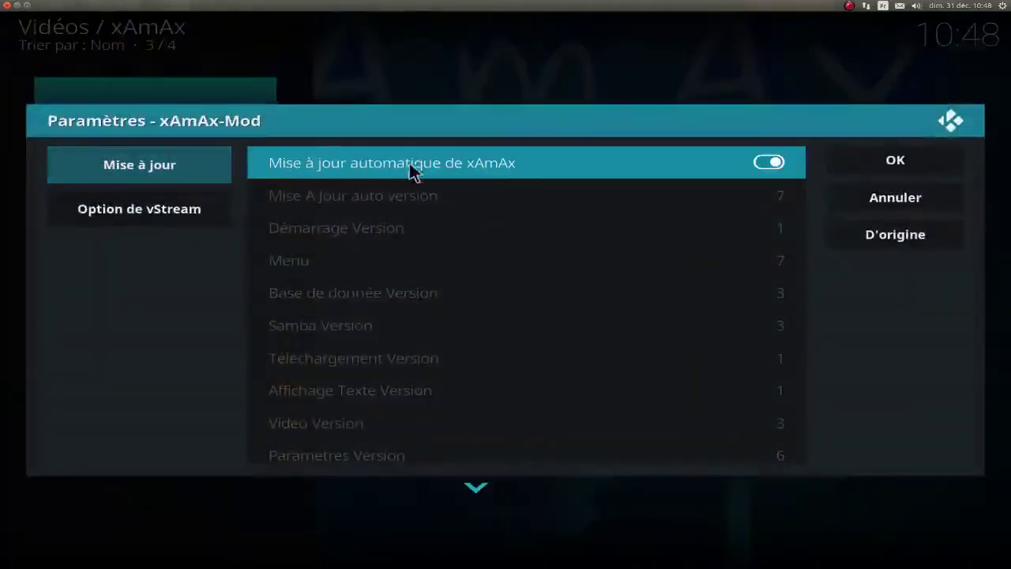
click(778, 163)
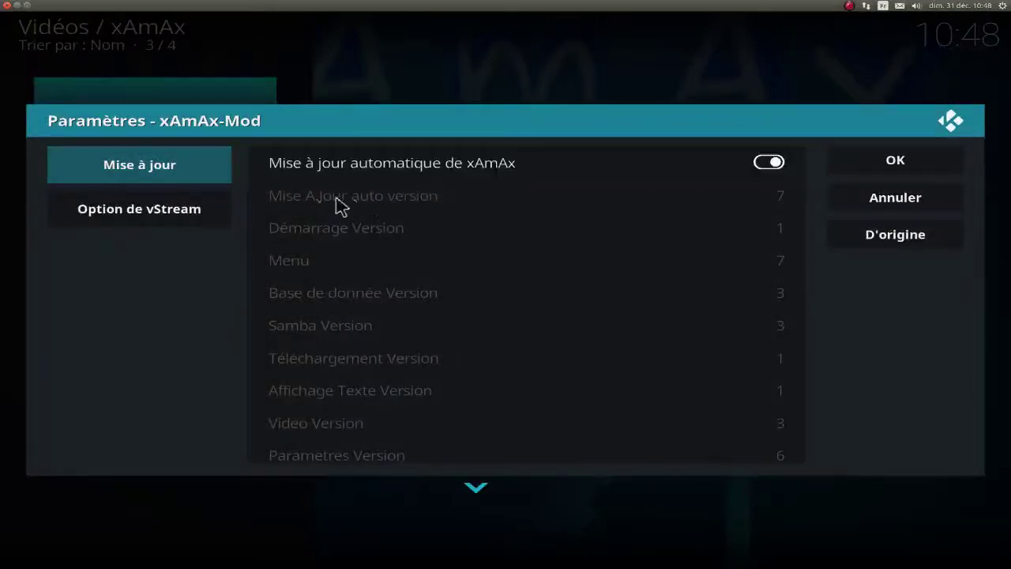
scroll(680, 236, down, 1)
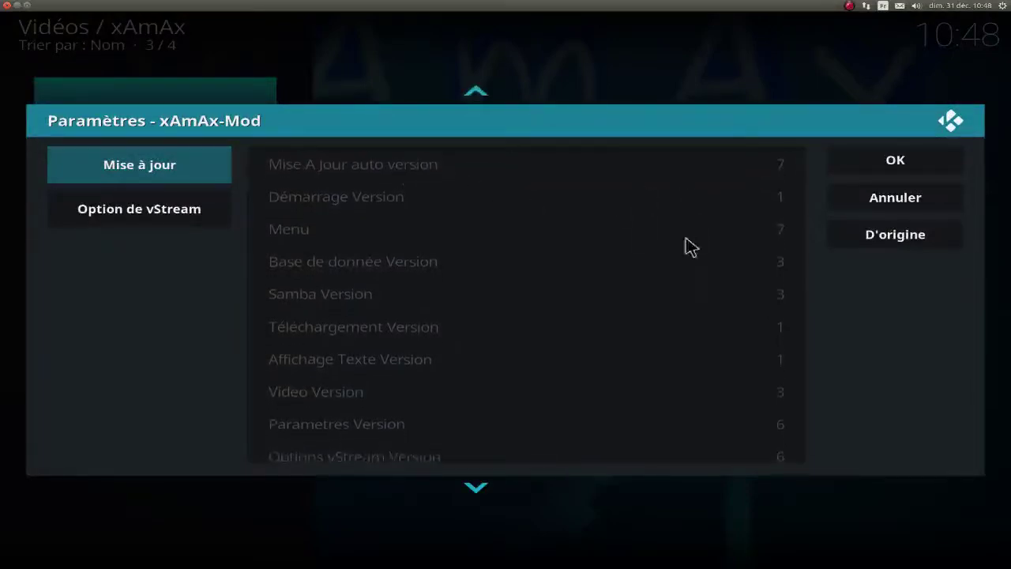
scroll(662, 205, down, 1)
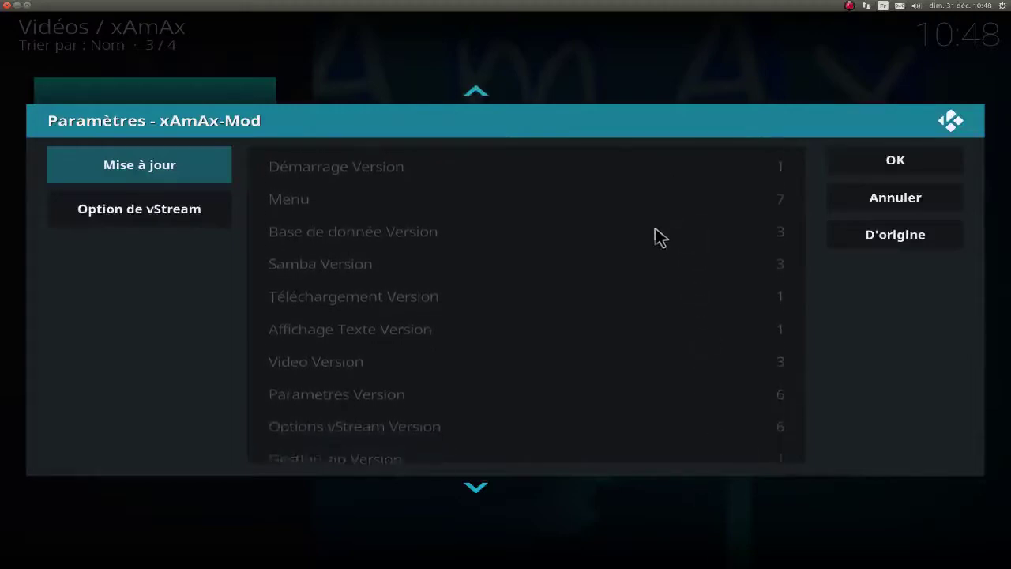
scroll(624, 273, up, 2)
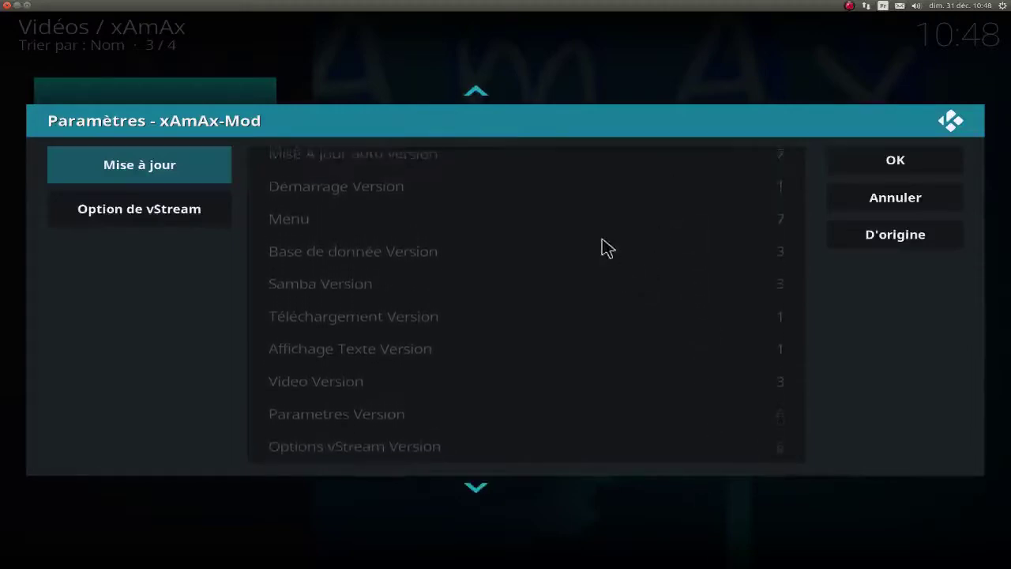
In the vStream options, switch adding and removing the site name in bookmark sorting on and back off, one after the other, and confirm
mouse_move(225, 215)
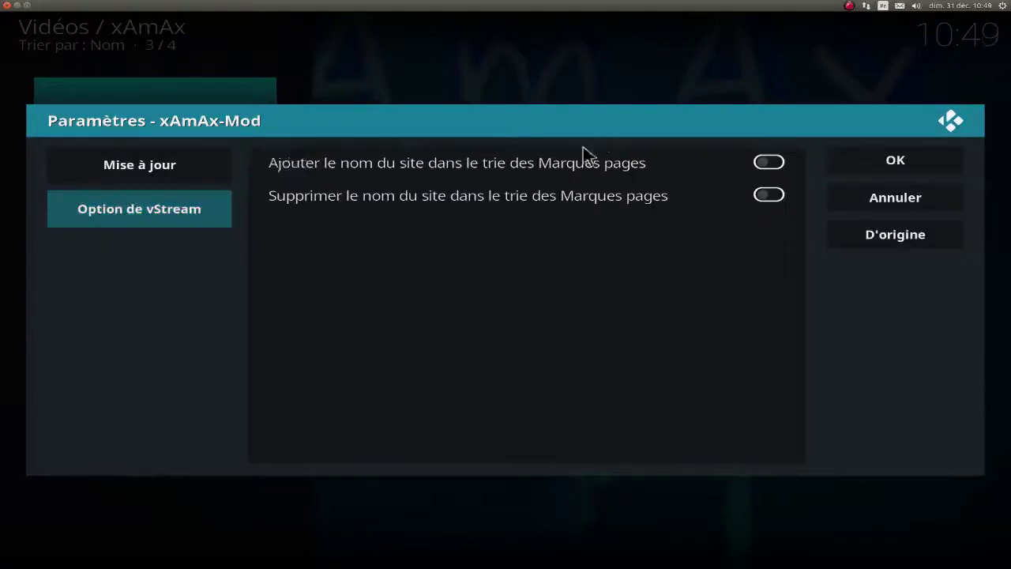
click(773, 163)
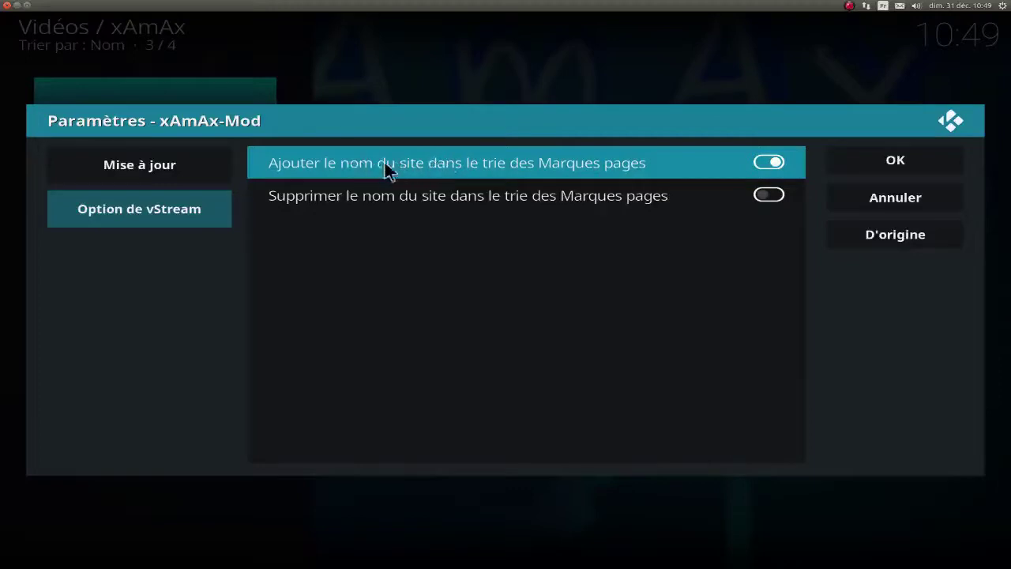
click(767, 168)
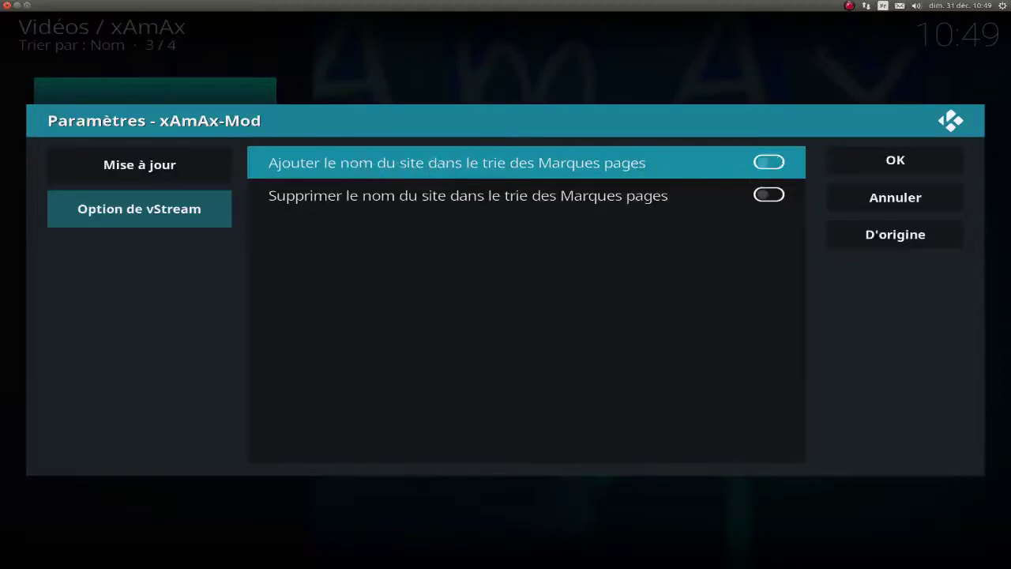
click(772, 197)
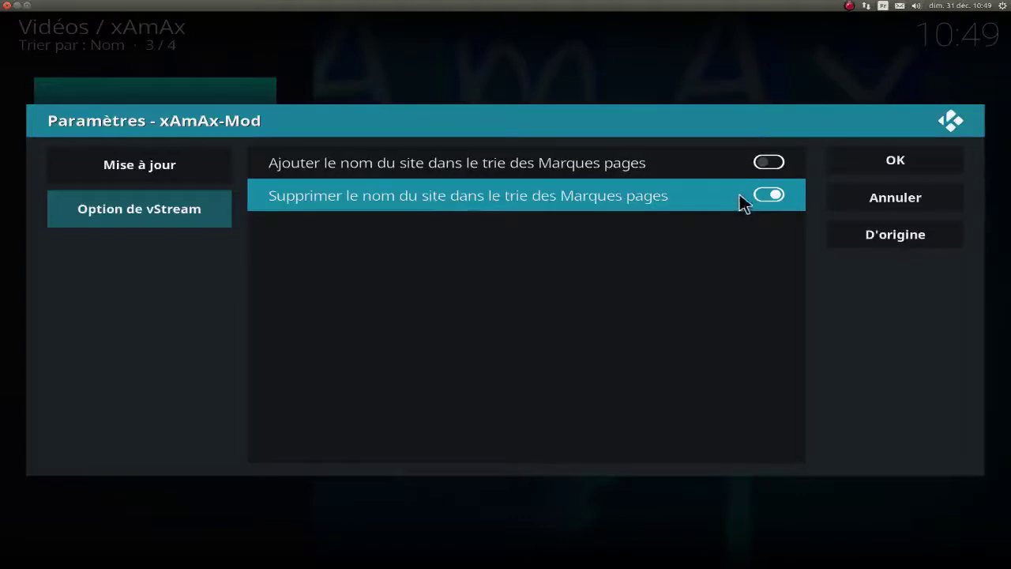
click(769, 198)
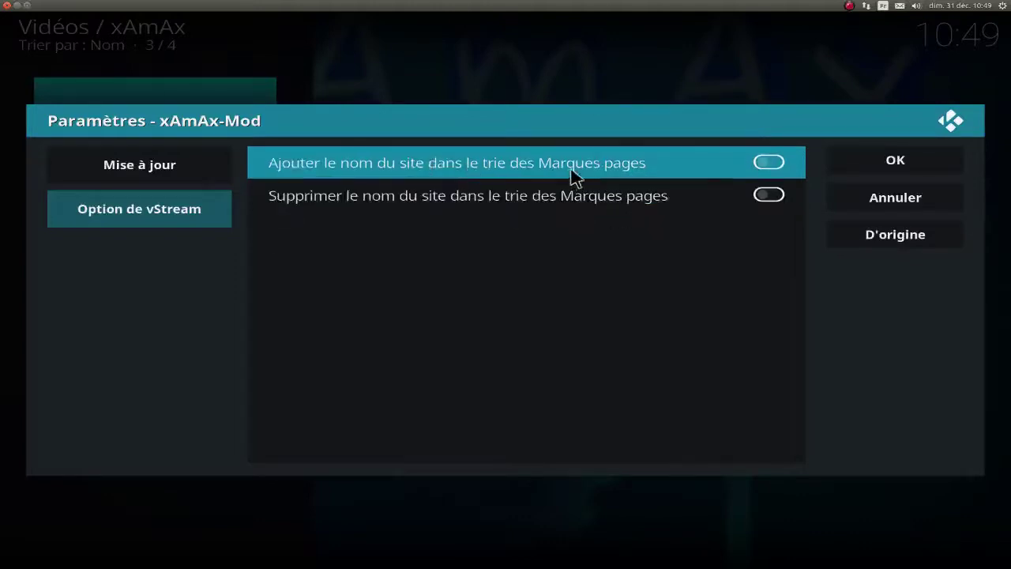
click(895, 160)
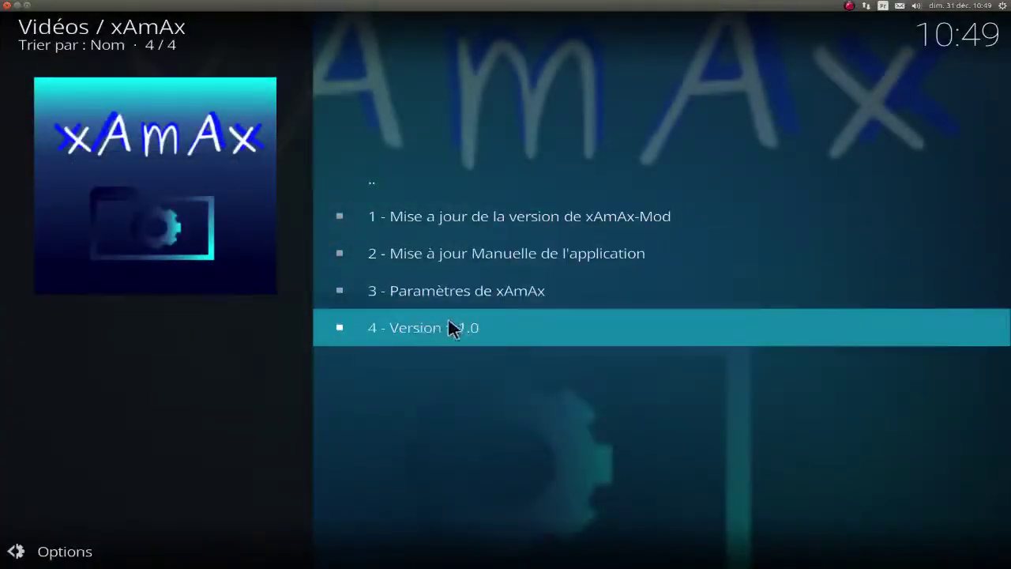
Read the xAmAx-Mod version 1.1.0 release notes and return to the extension's main list
click(493, 336)
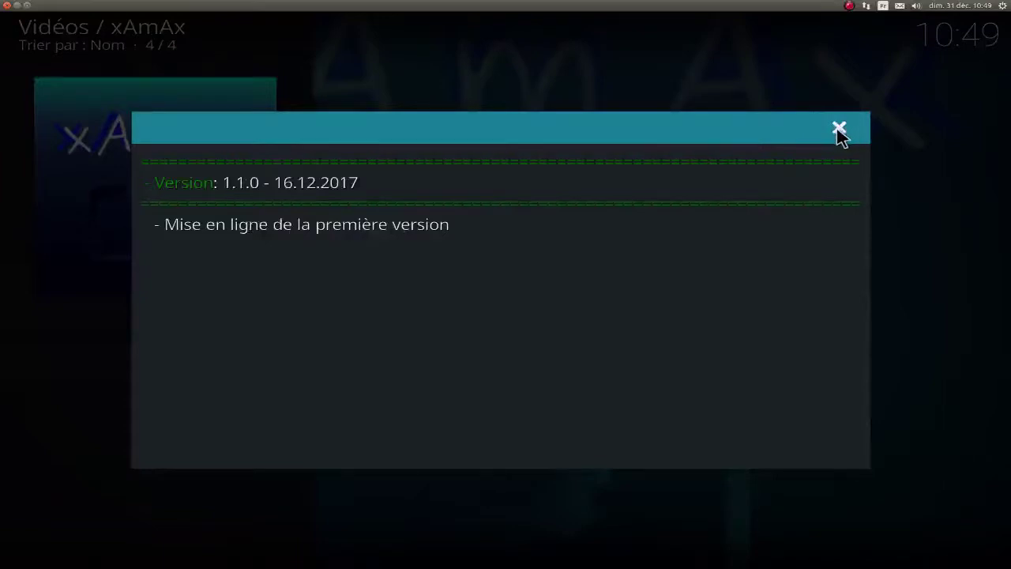
click(840, 130)
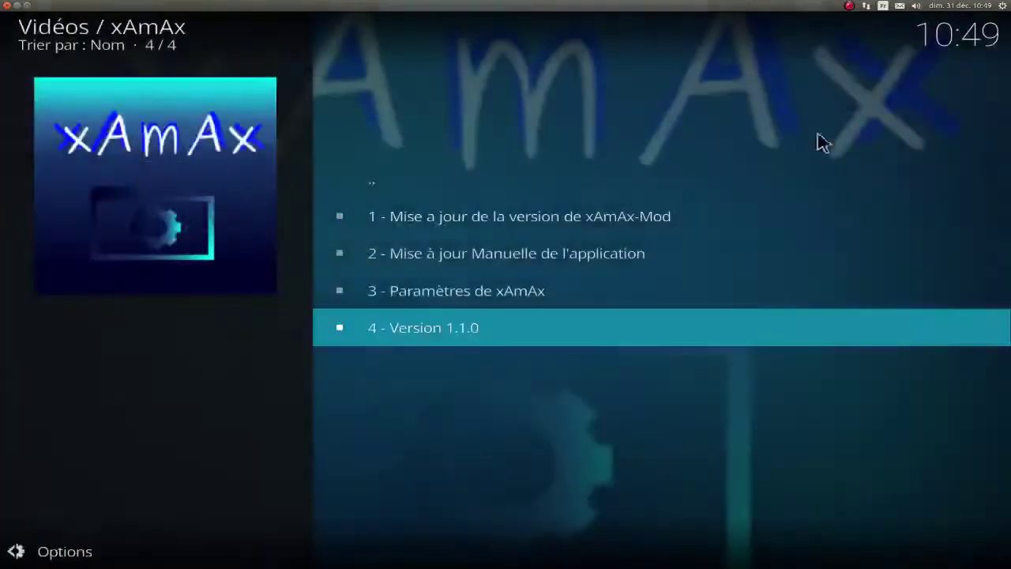
click(425, 195)
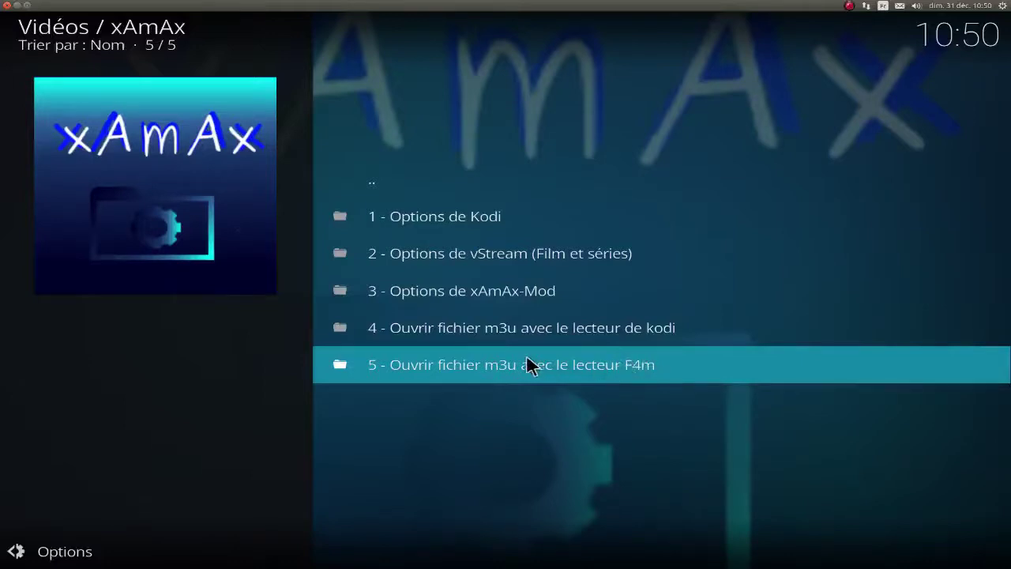
Open the -M- m3u playlist from the home folder with the Kodi player option
click(584, 330)
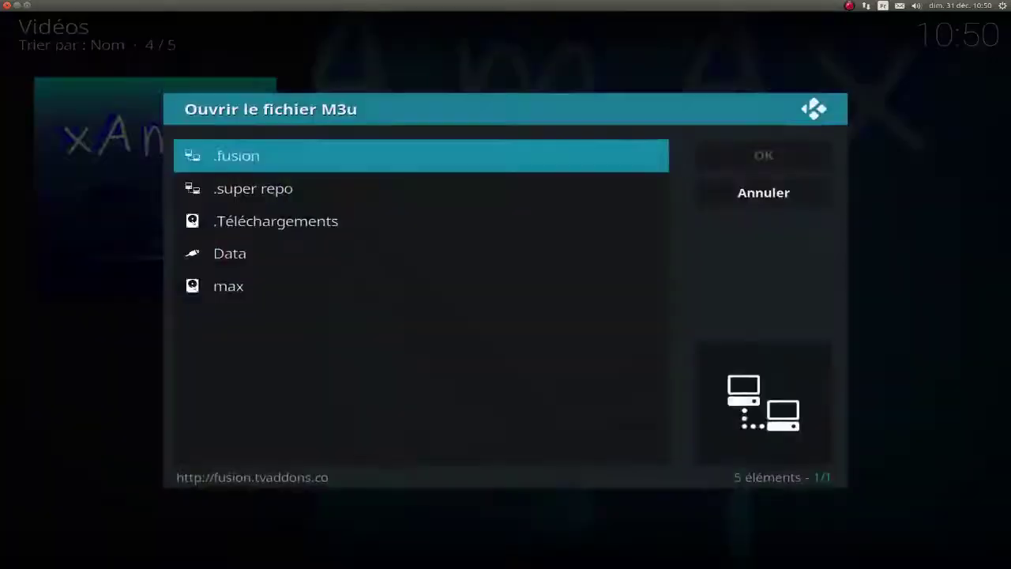
click(254, 297)
scroll(319, 296, down, 16)
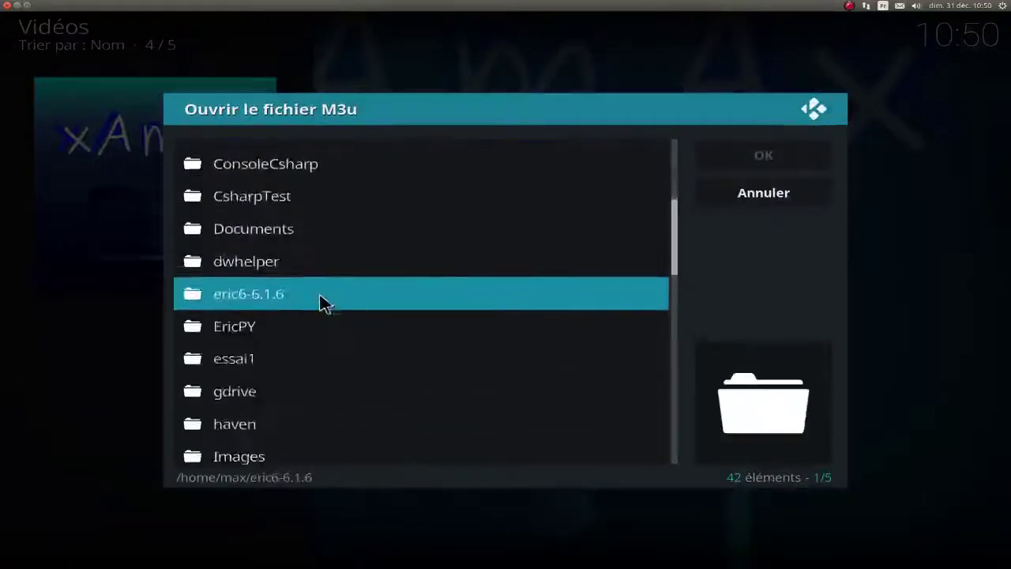
scroll(319, 289, down, 17)
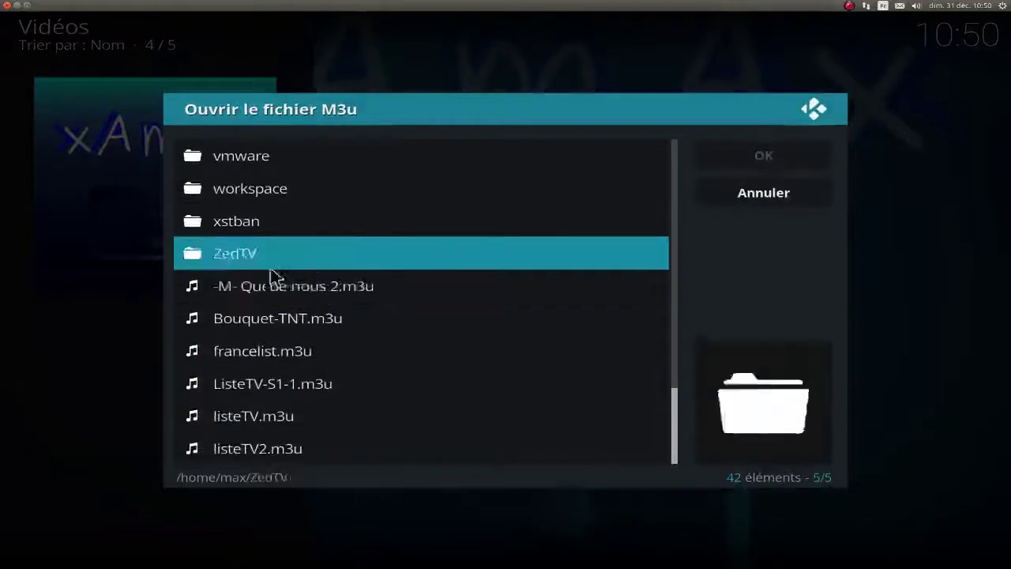
click(324, 286)
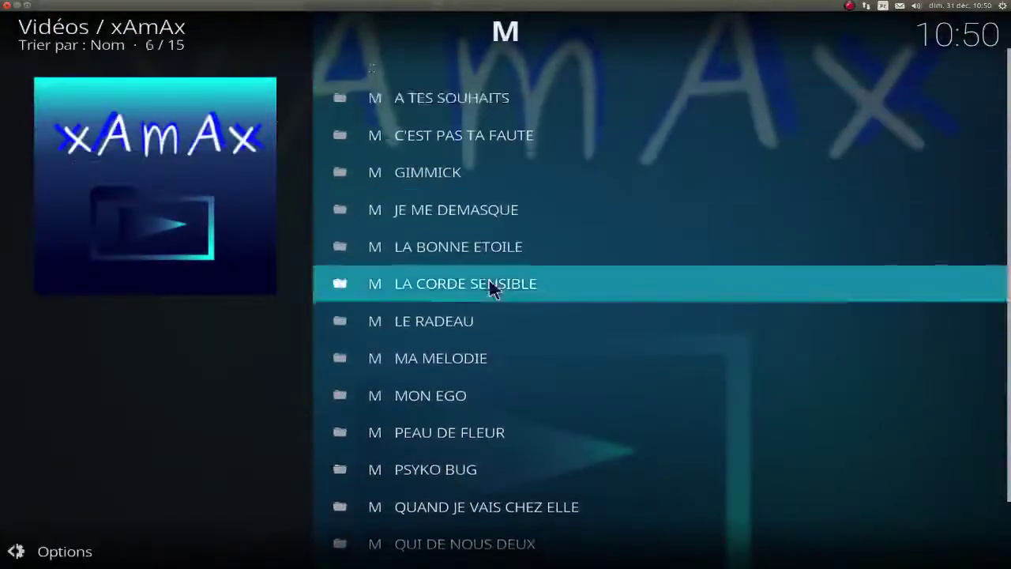
Play the track A TES SOUHAITS from the opened playlist, pause it, and return to the xAmAx main list
click(481, 108)
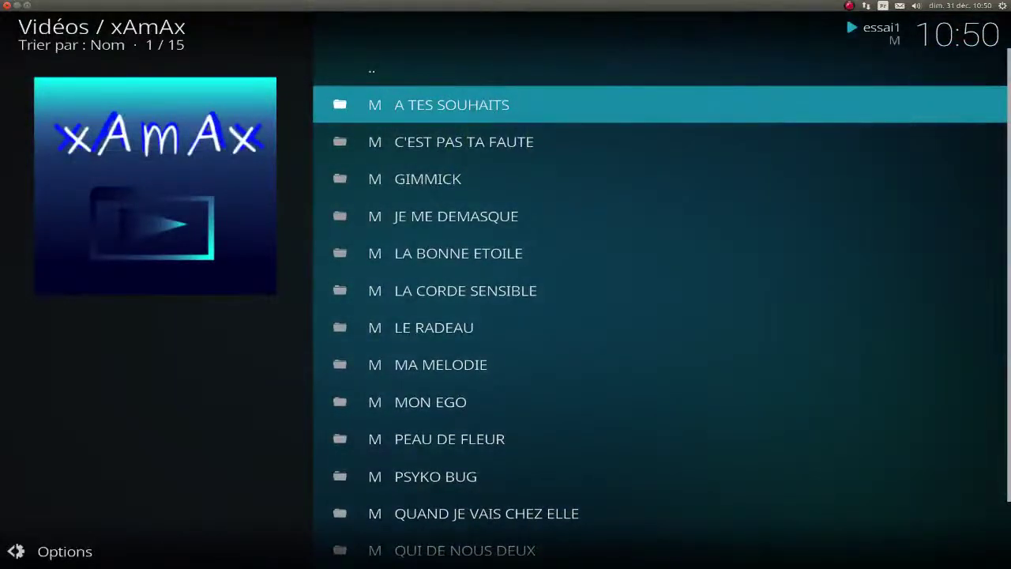
key(space)
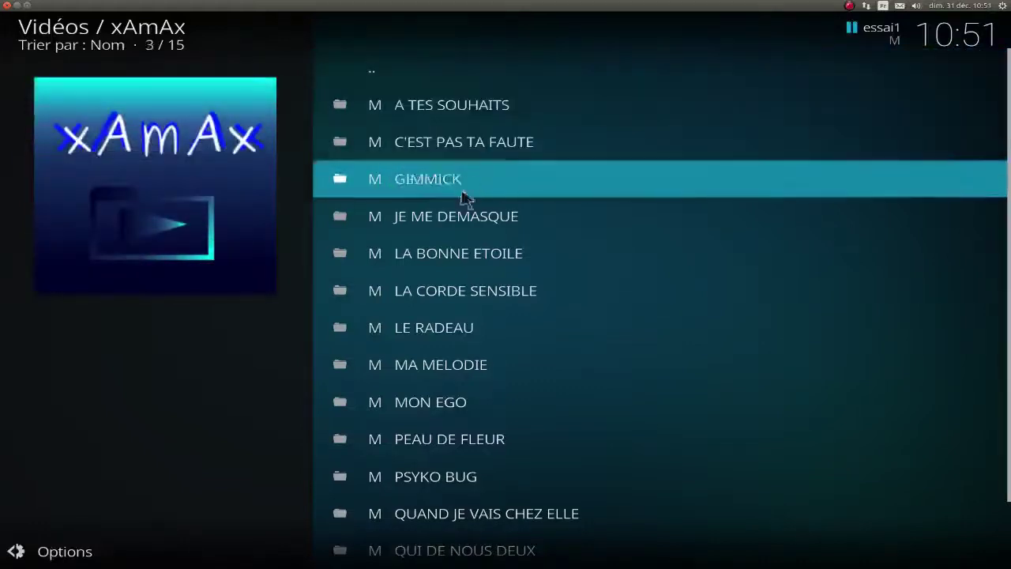
scroll(454, 265, down, 3)
scroll(451, 158, up, 5)
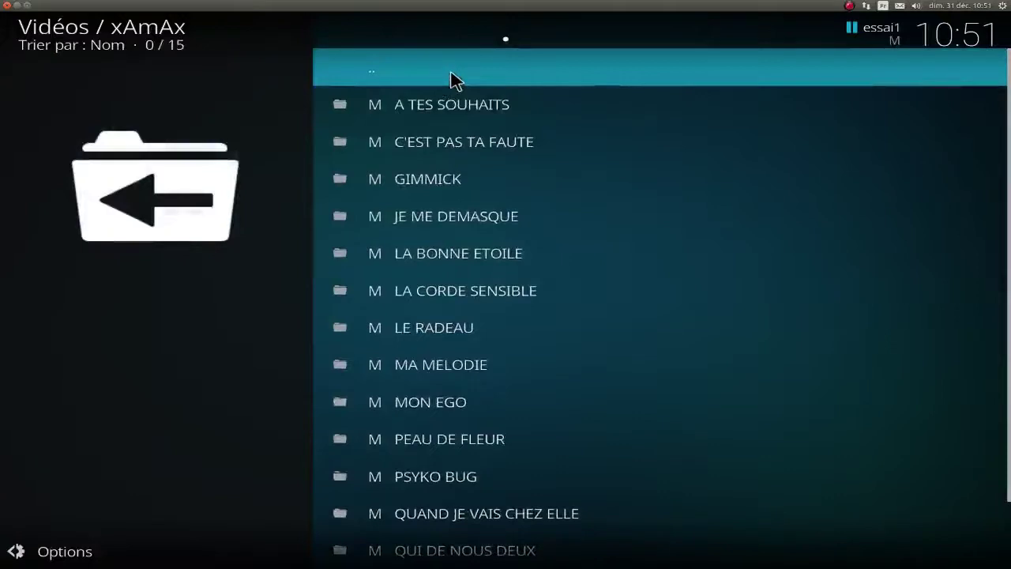
click(454, 79)
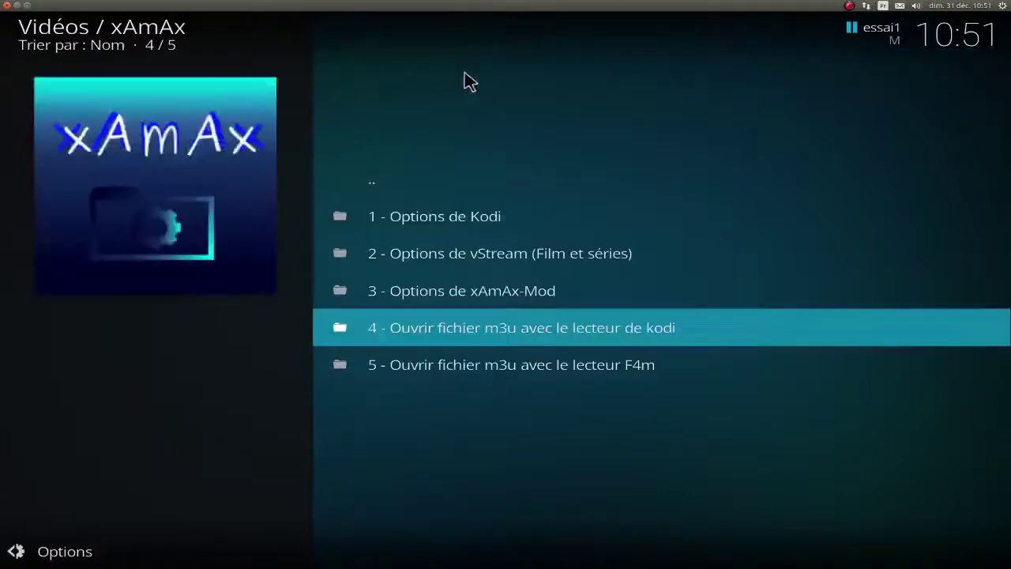